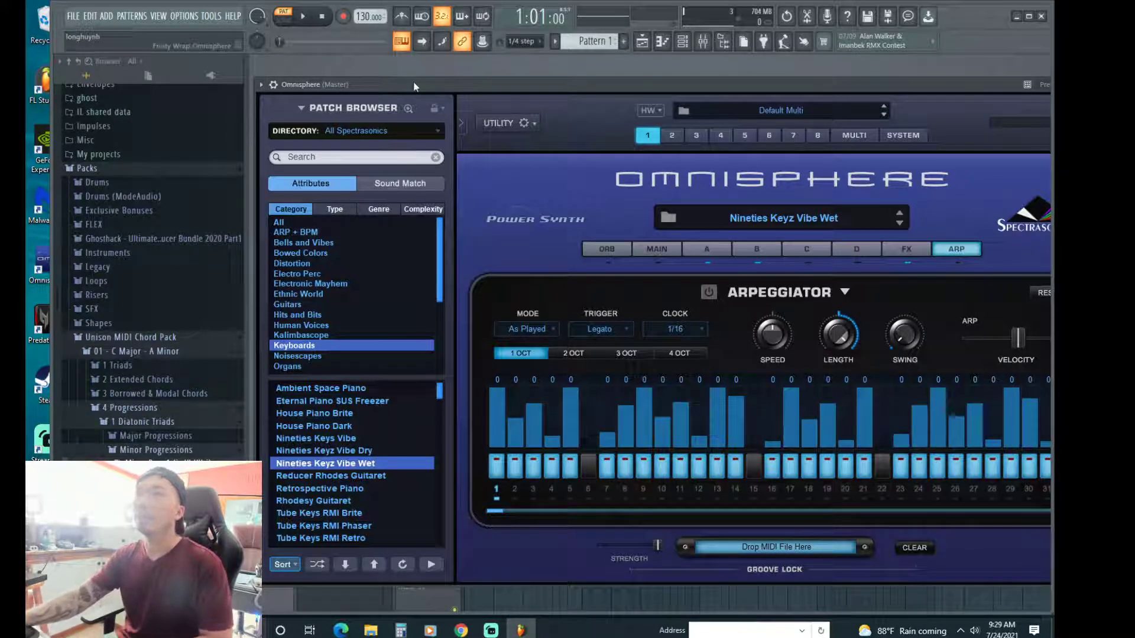
Show the channel rack with F6 and toggle the playlist open and closed.
key(F6)
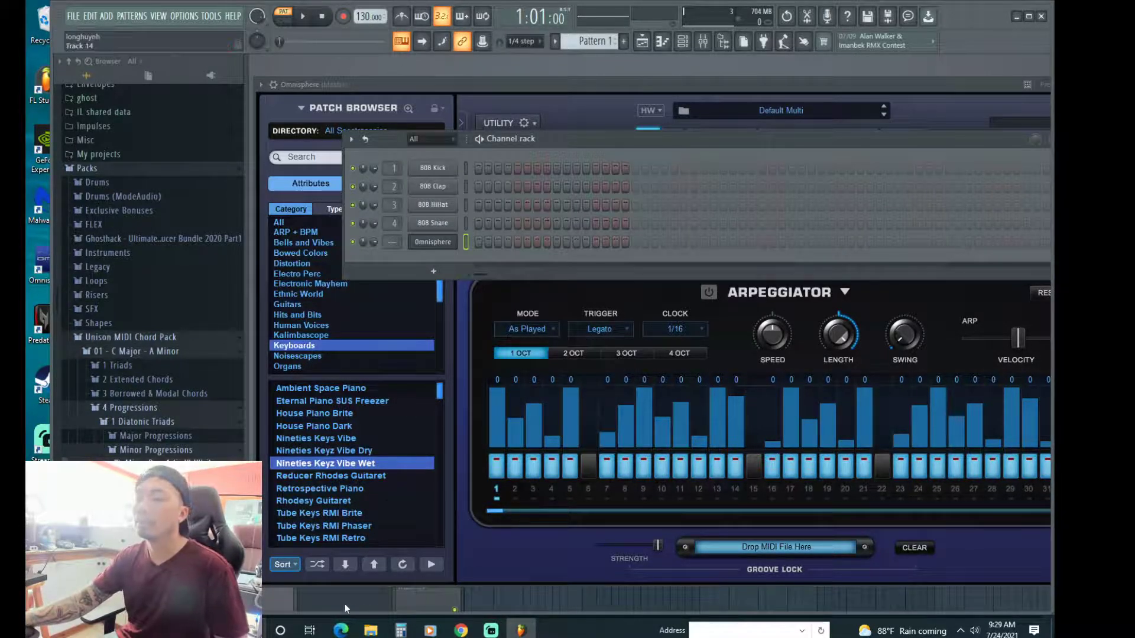
key(F5)
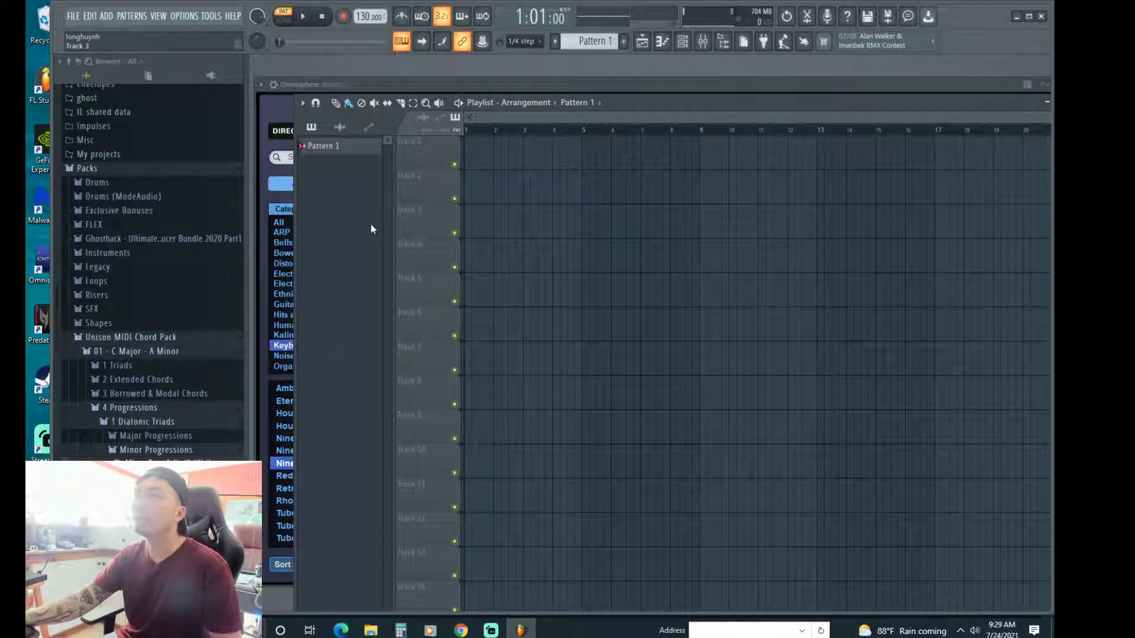
click(642, 42)
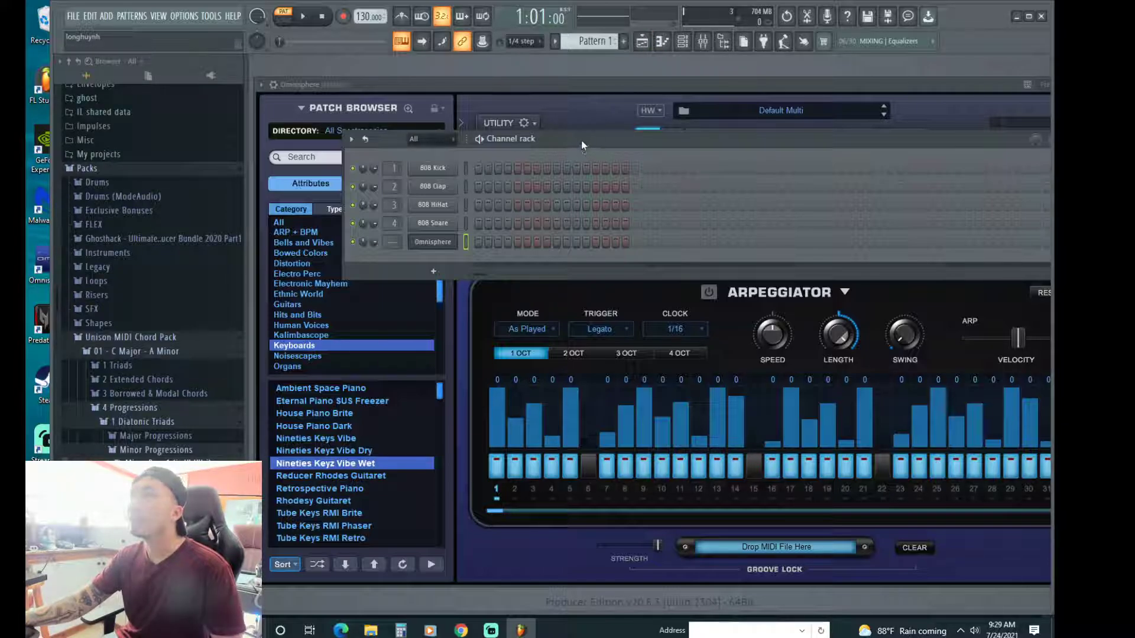
click(642, 41)
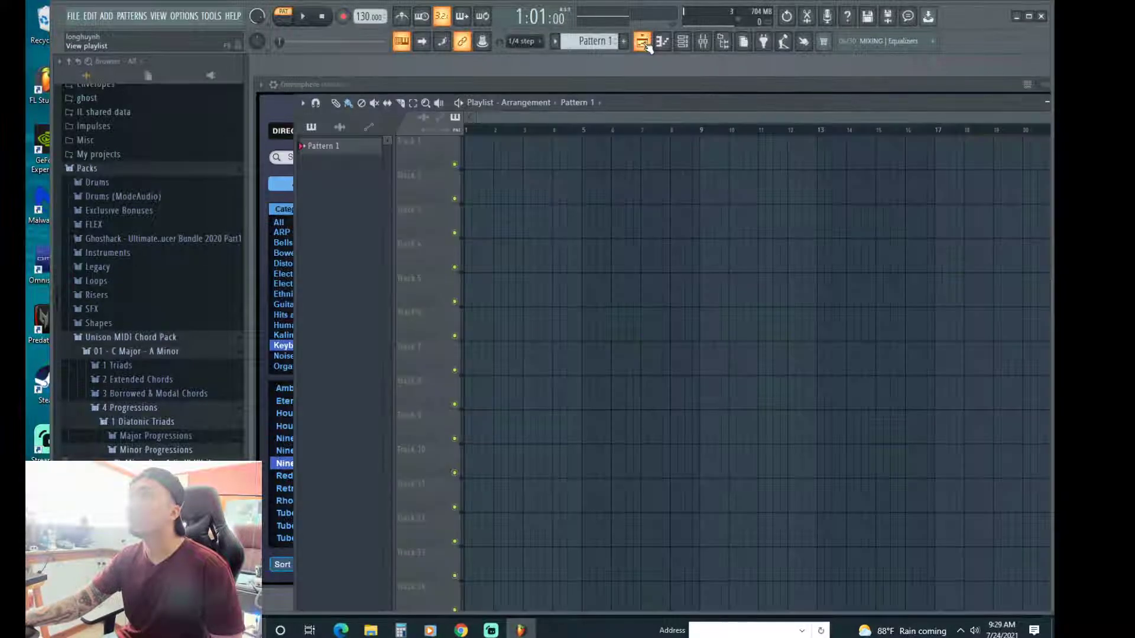
click(642, 42)
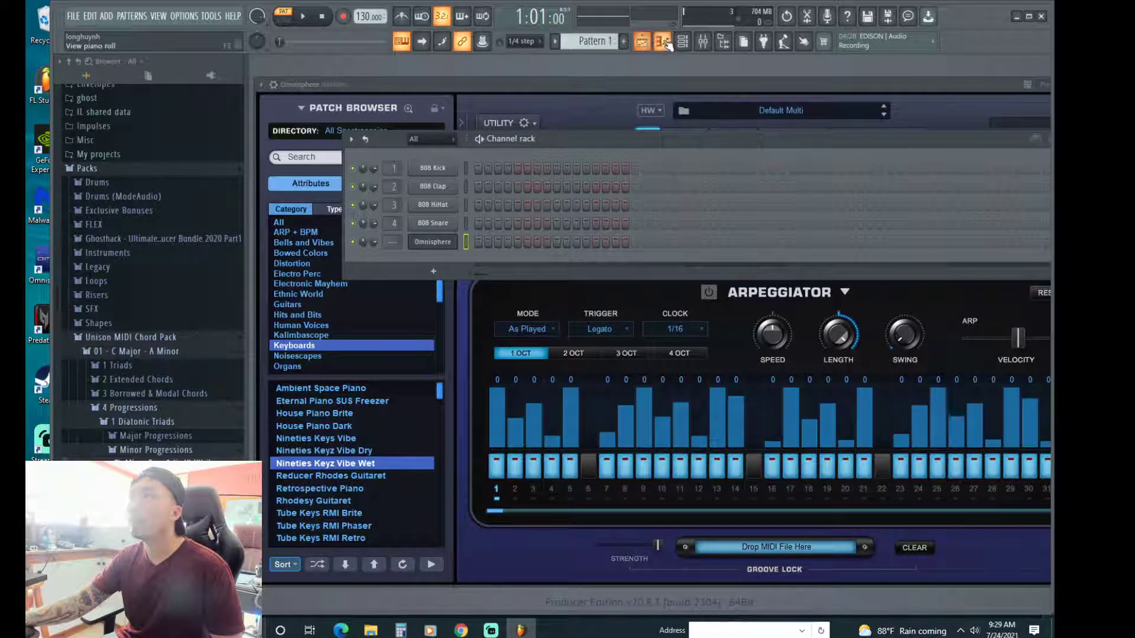
Move the channel rack aside and reposition the Omnisphere plugin window further left.
drag(467, 149, 503, 172)
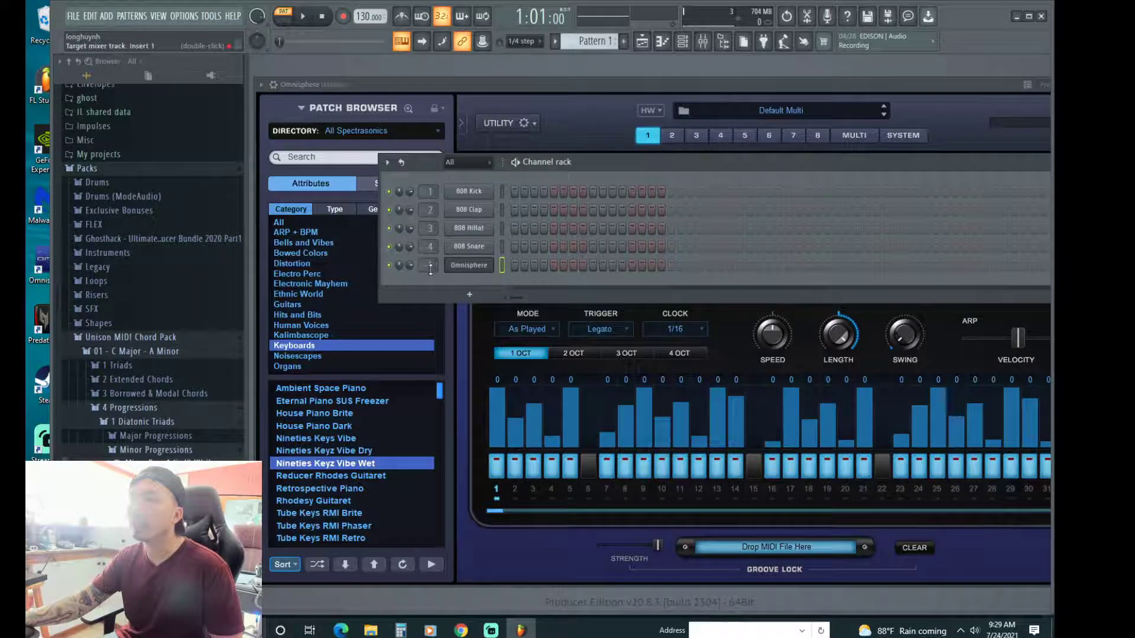
click(474, 267)
click(473, 266)
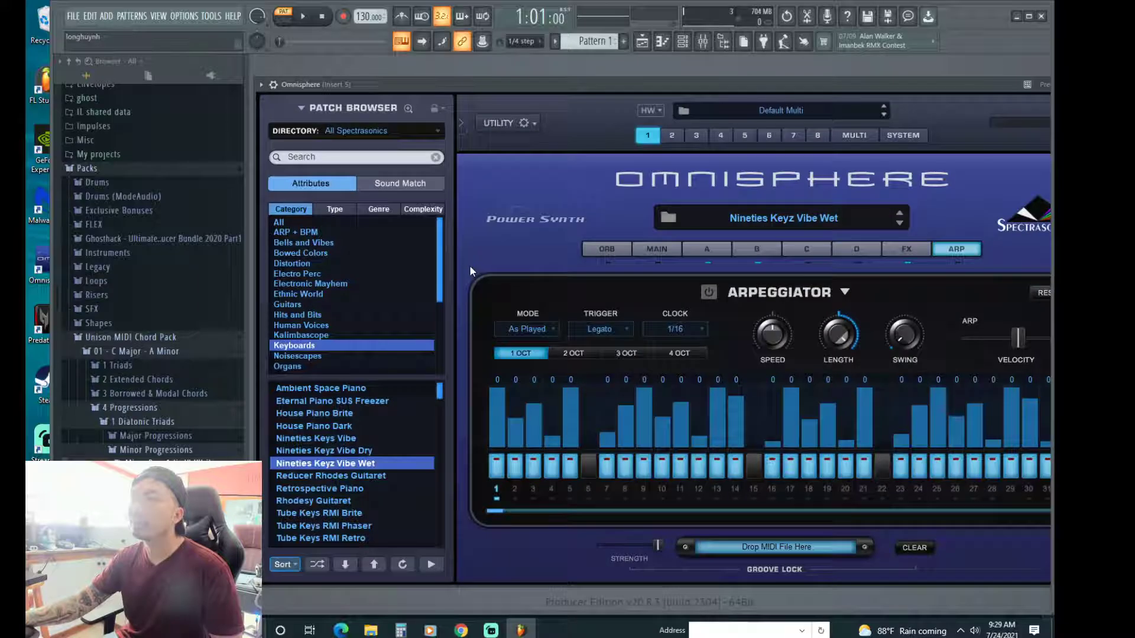
drag(943, 90, 881, 84)
Delete the old Omnisphere channel and add a new Omnisphere instrument from the + menu.
click(1042, 80)
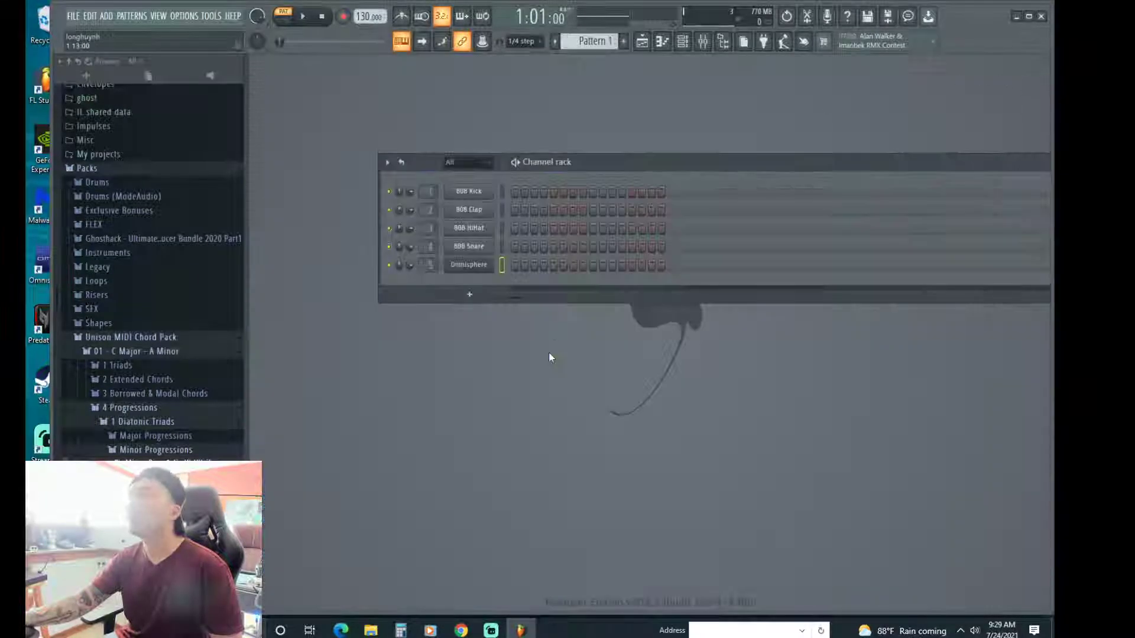
right_click(470, 265)
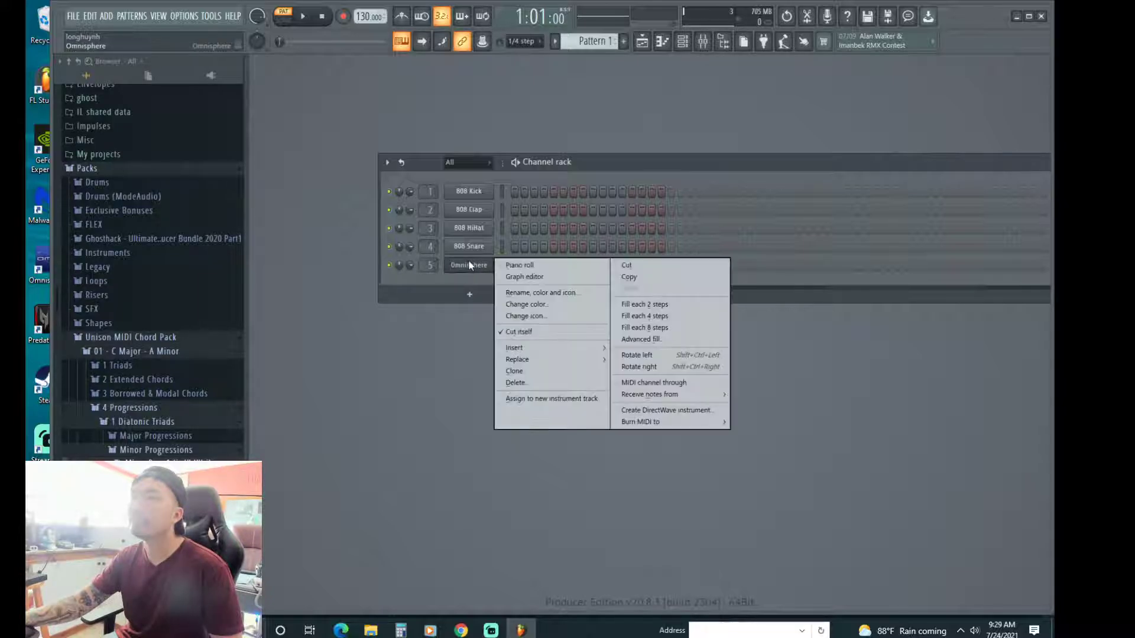
click(524, 382)
click(598, 354)
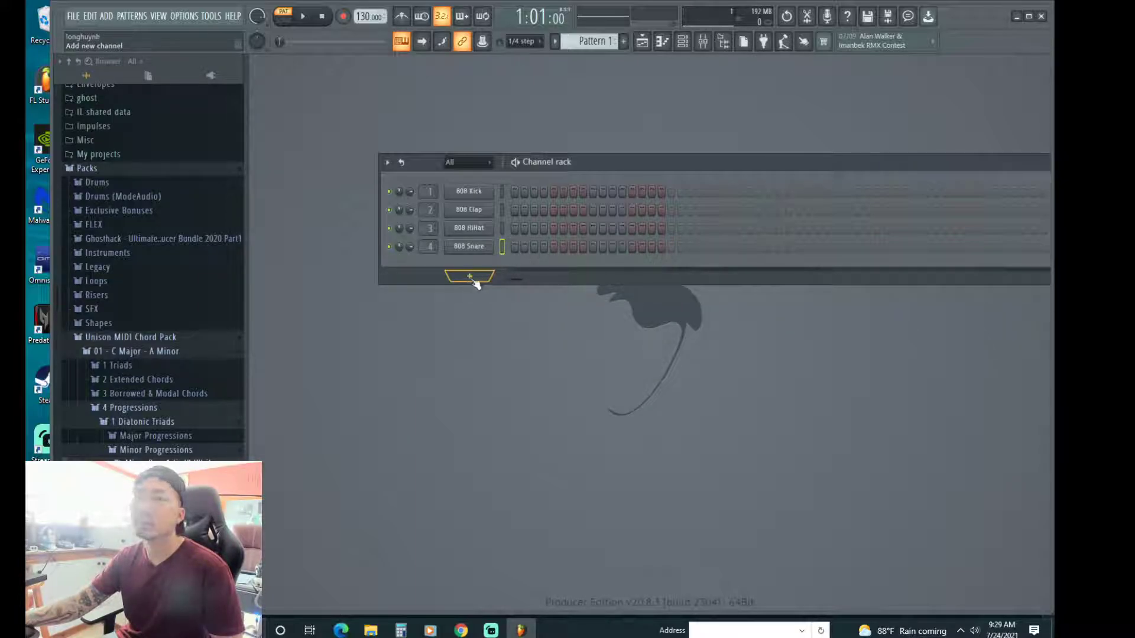
click(478, 282)
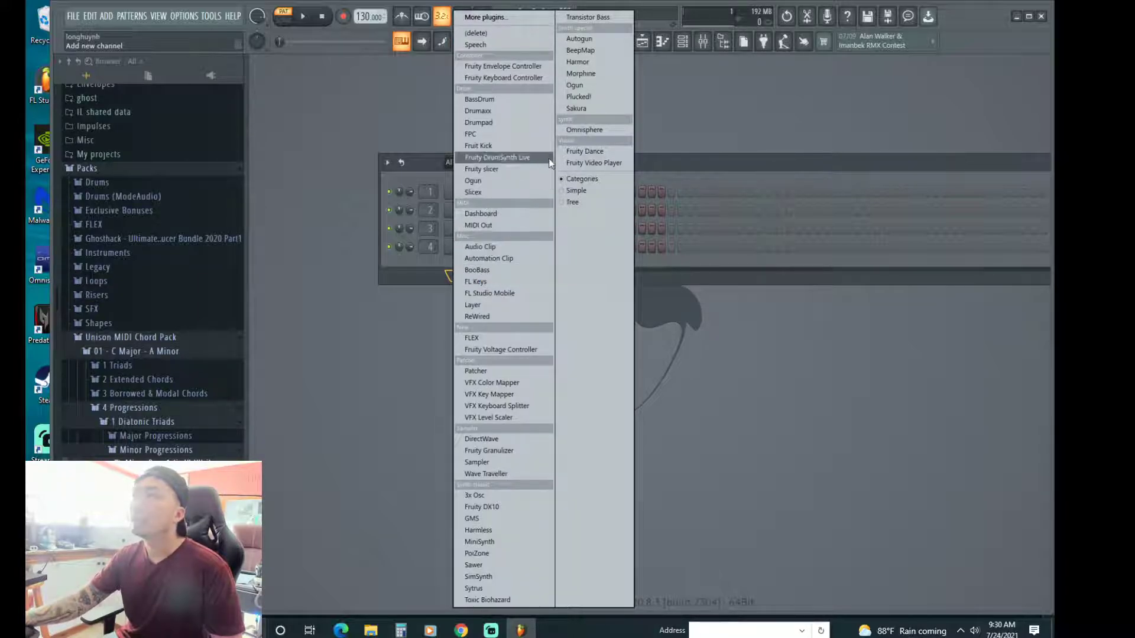
click(584, 129)
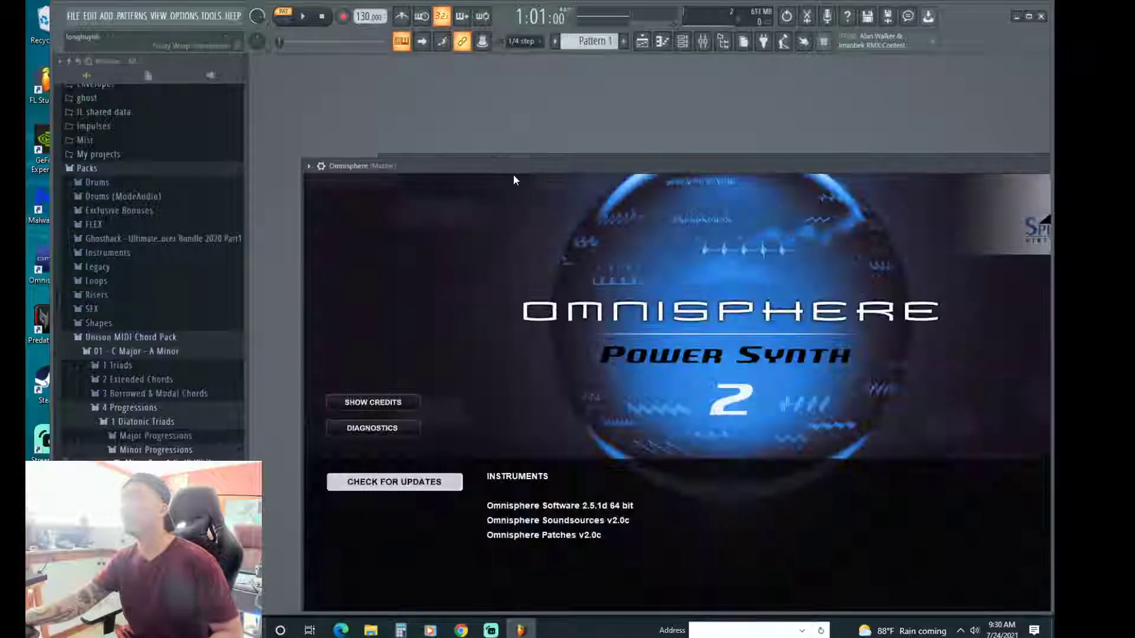
Filter Omnisphere's patches to Keyboards and load Nineties Keys Vibe after trying House Piano Dark.
drag(507, 161, 488, 98)
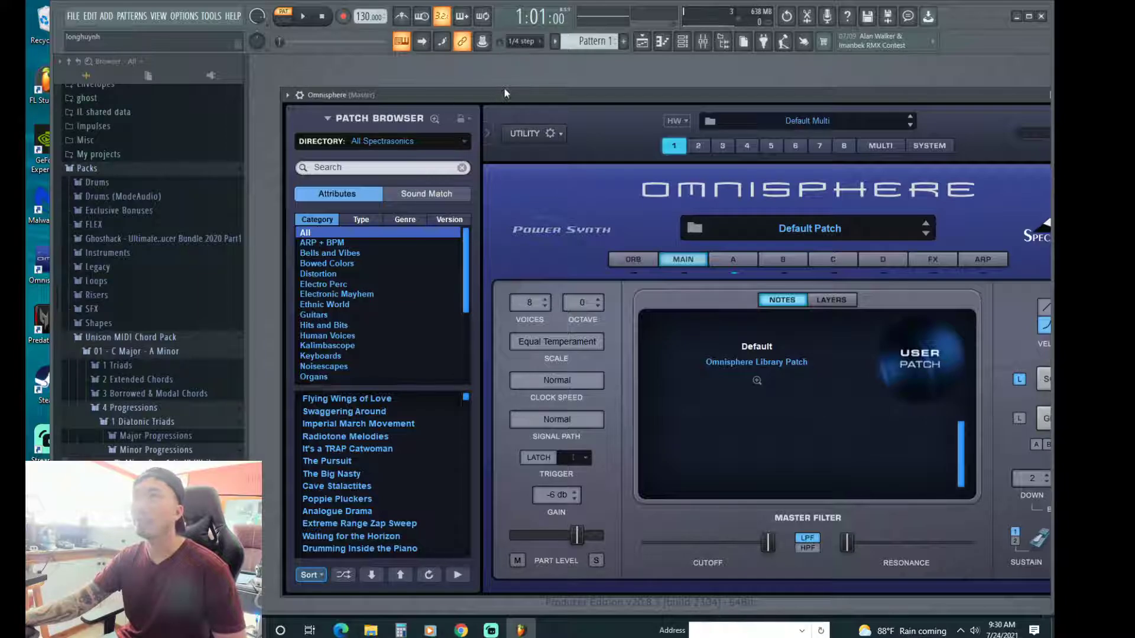
drag(505, 92, 485, 71)
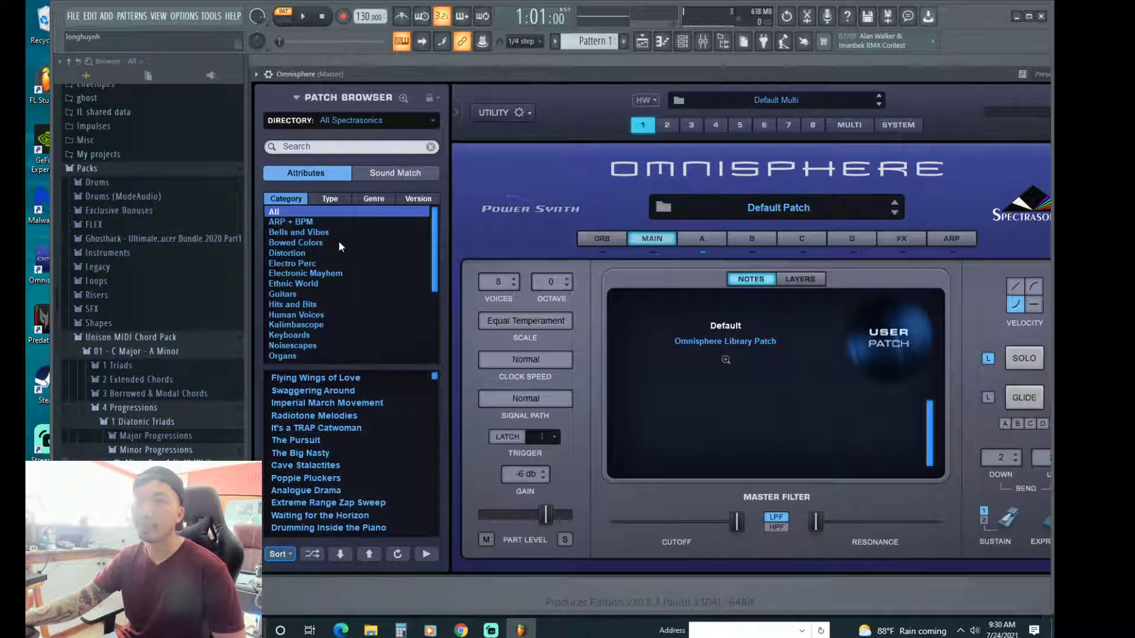
click(296, 334)
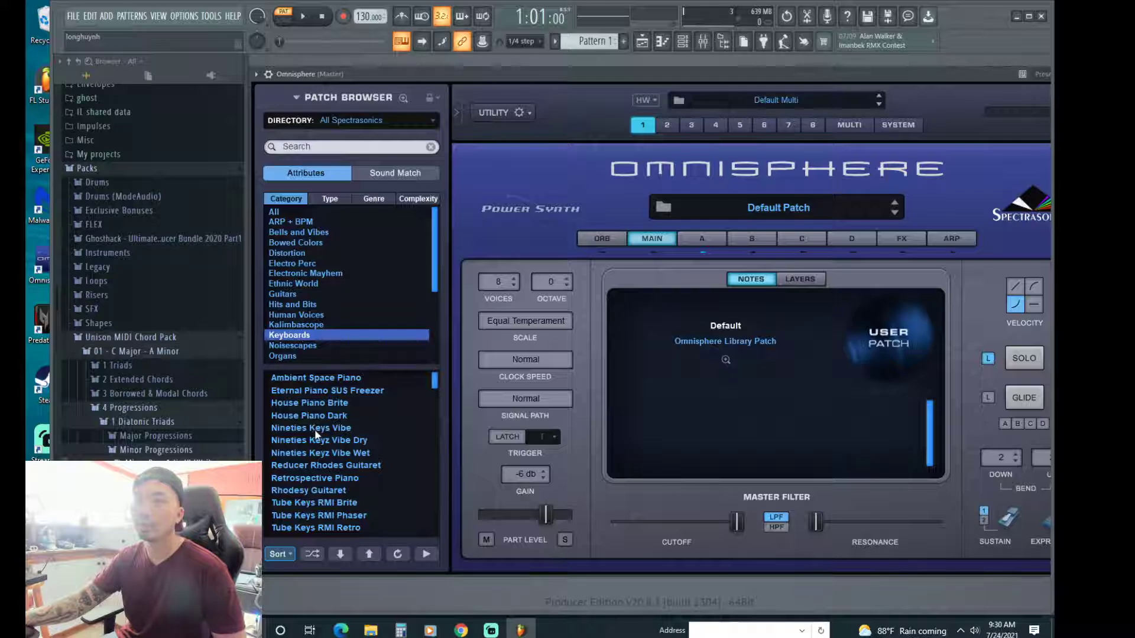
click(324, 416)
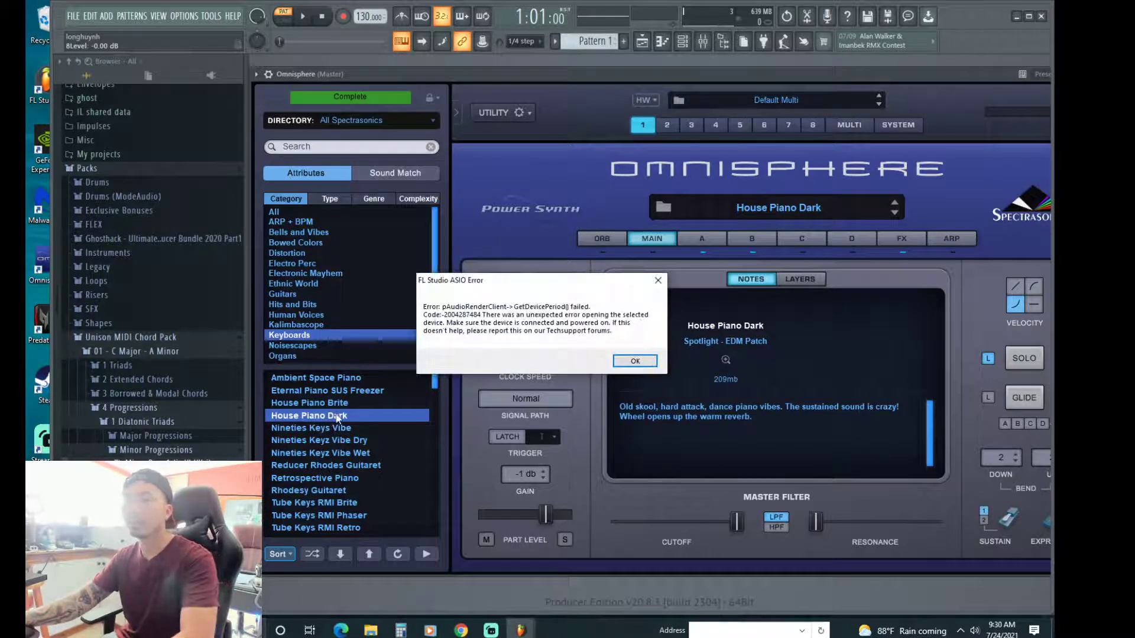
click(642, 360)
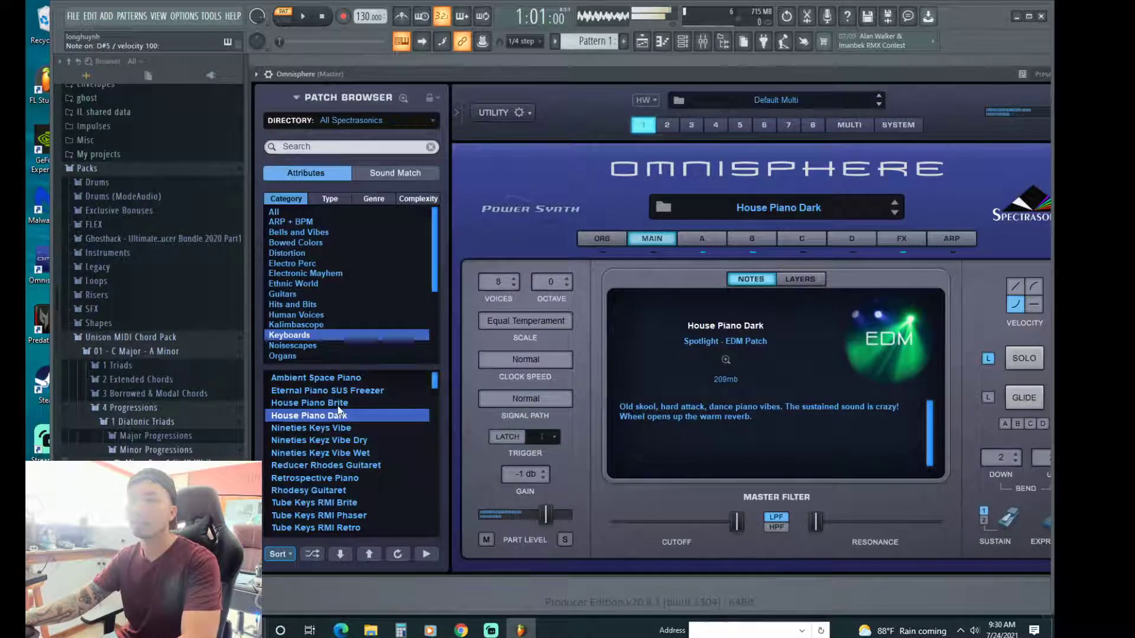
click(328, 426)
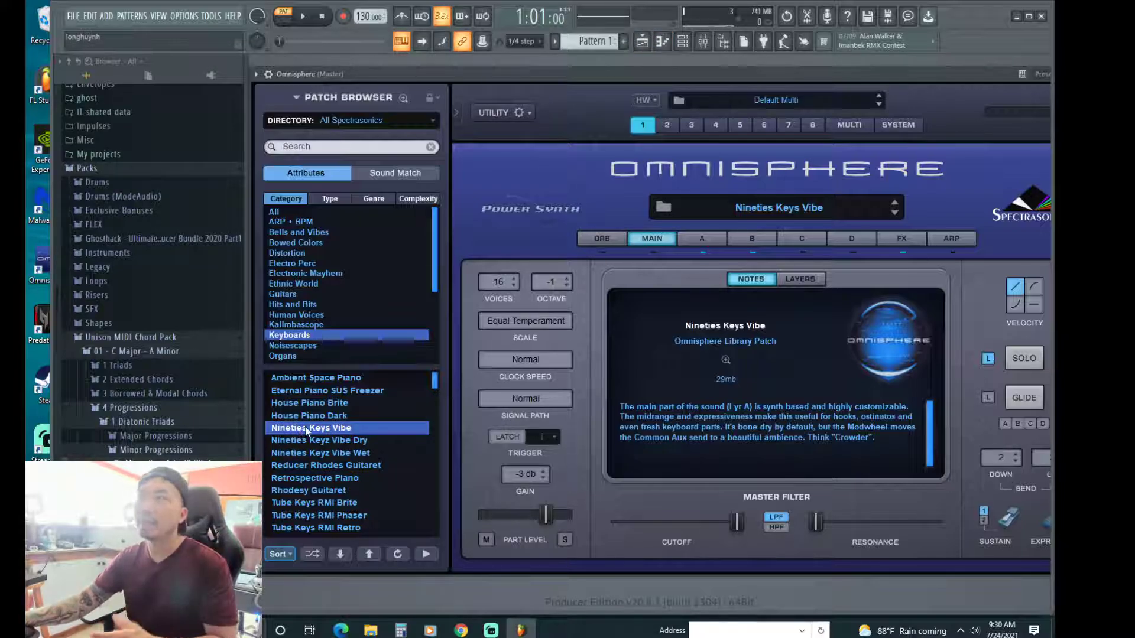
Open Omnisphere's empty piano roll and shift its window slightly left.
click(682, 43)
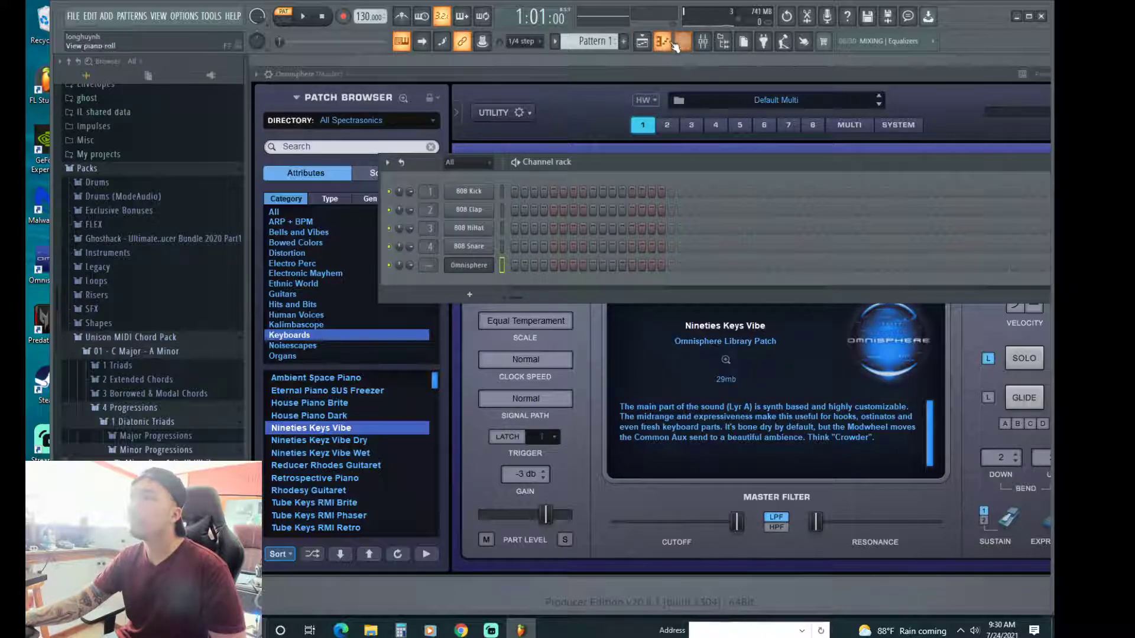
click(662, 41)
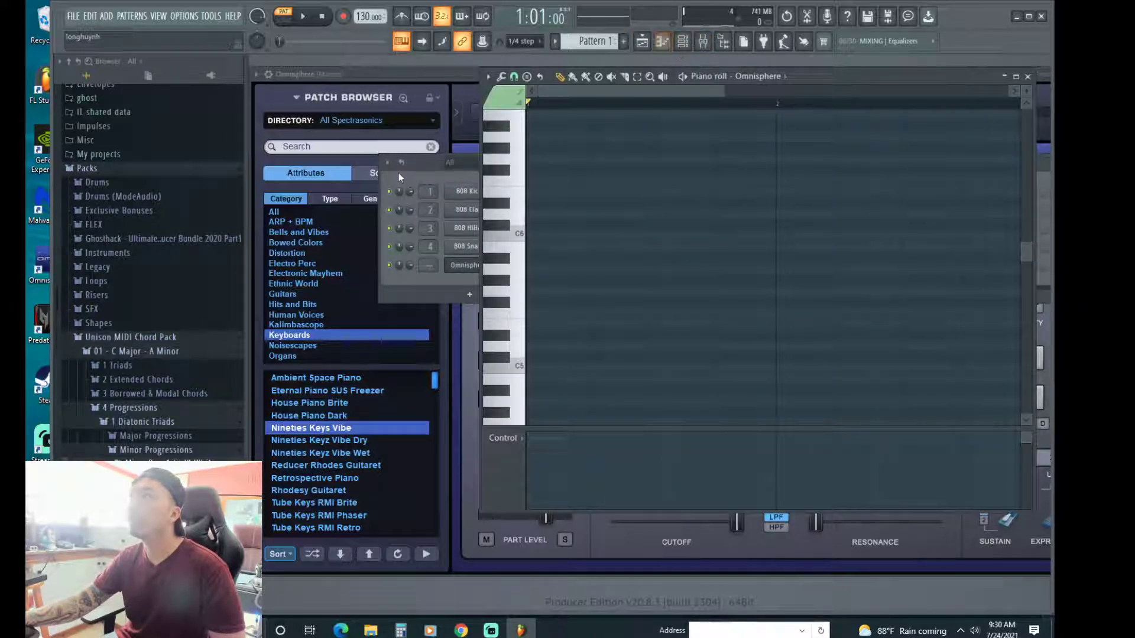
click(664, 43)
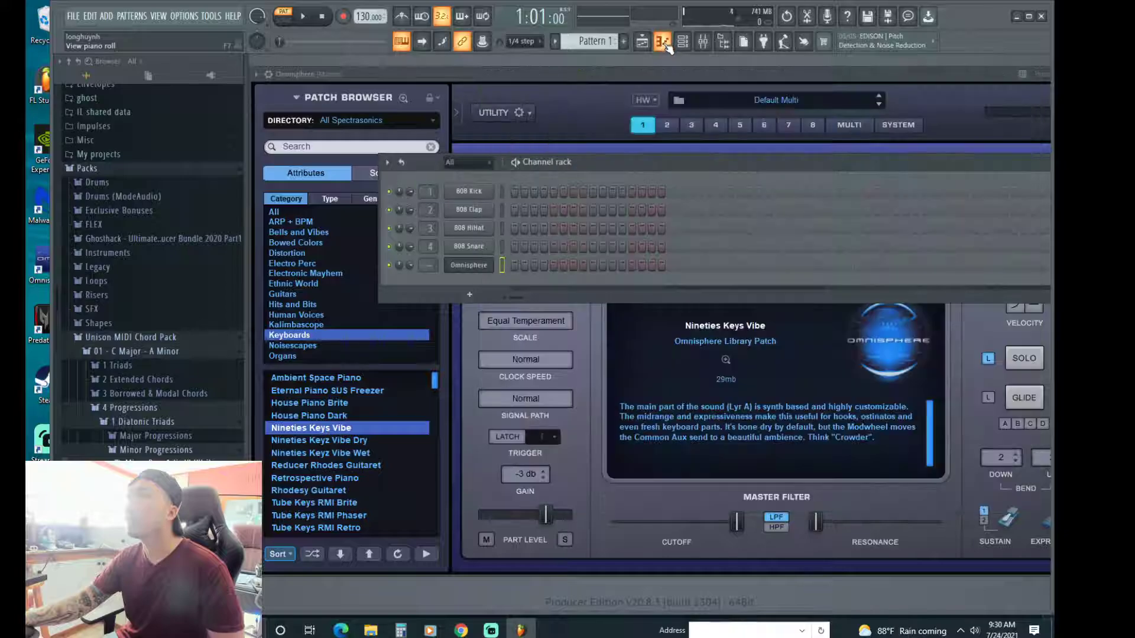
click(665, 43)
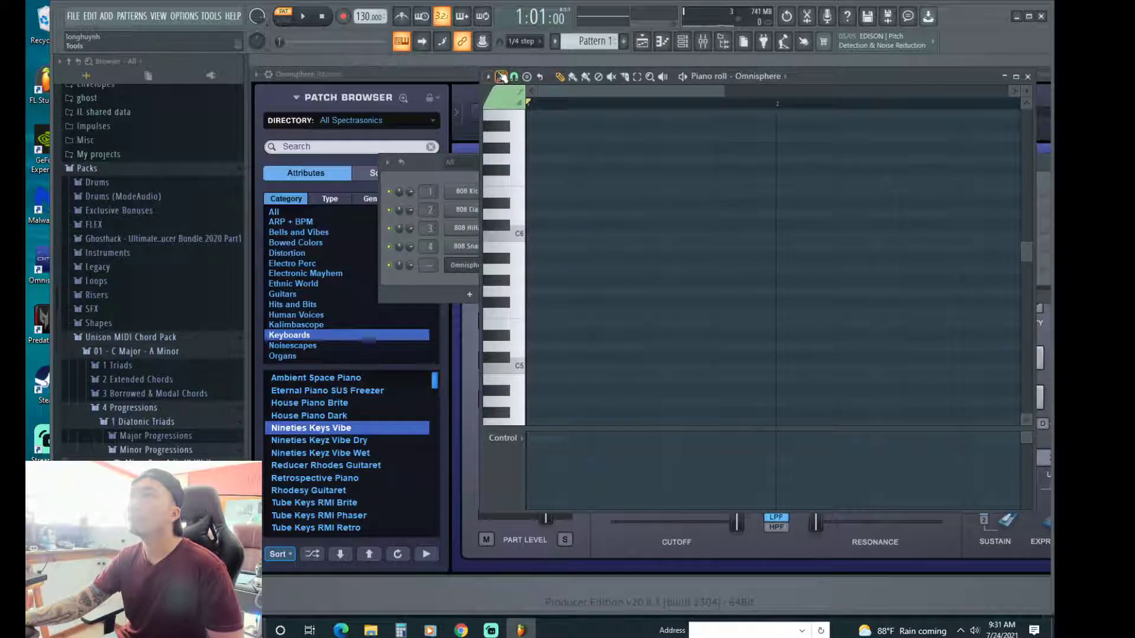
drag(815, 74, 784, 73)
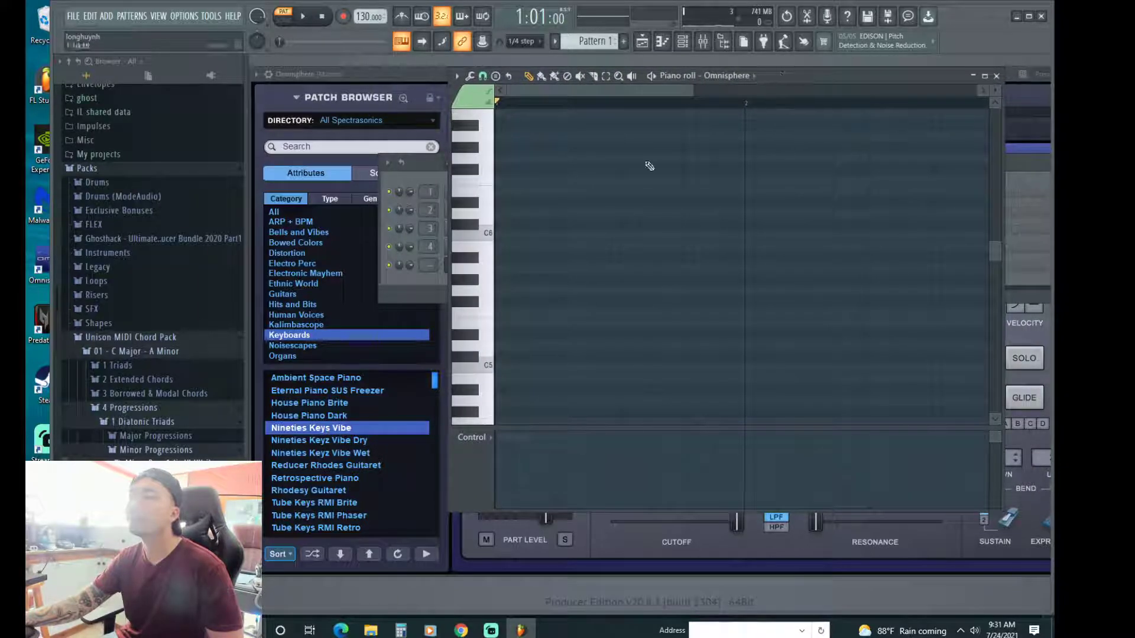
scroll(568, 267, up, 2)
scroll(532, 301, up, 15)
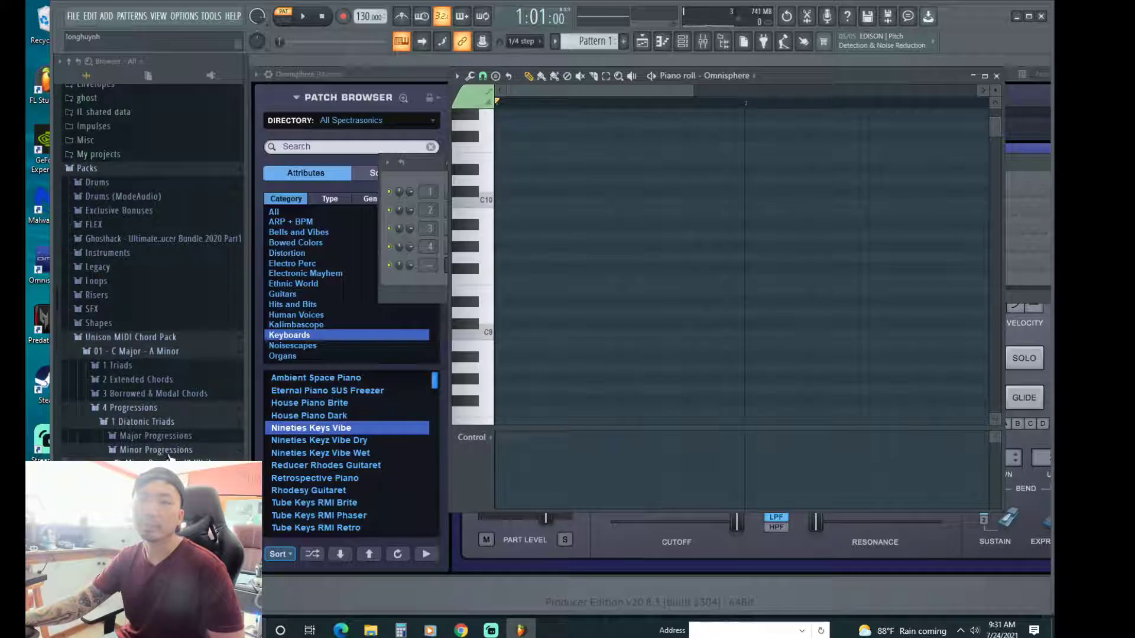
Drag the MIDI chord progression into the piano roll and play it back.
drag(154, 464, 550, 319)
scroll(517, 312, up, 2)
scroll(535, 313, down, 20)
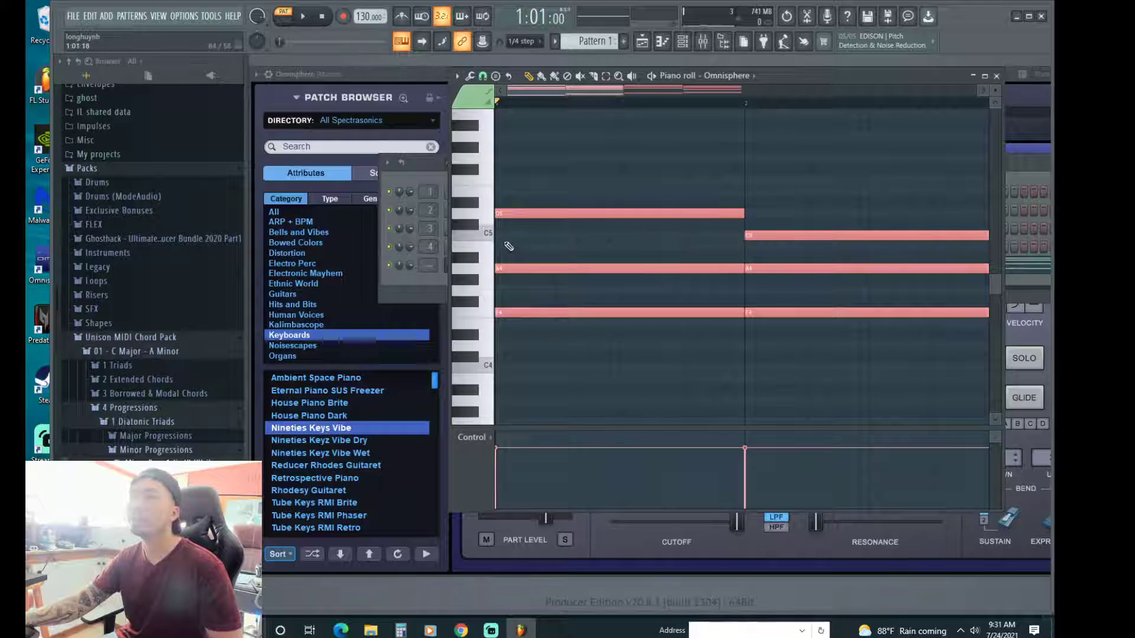
click(304, 17)
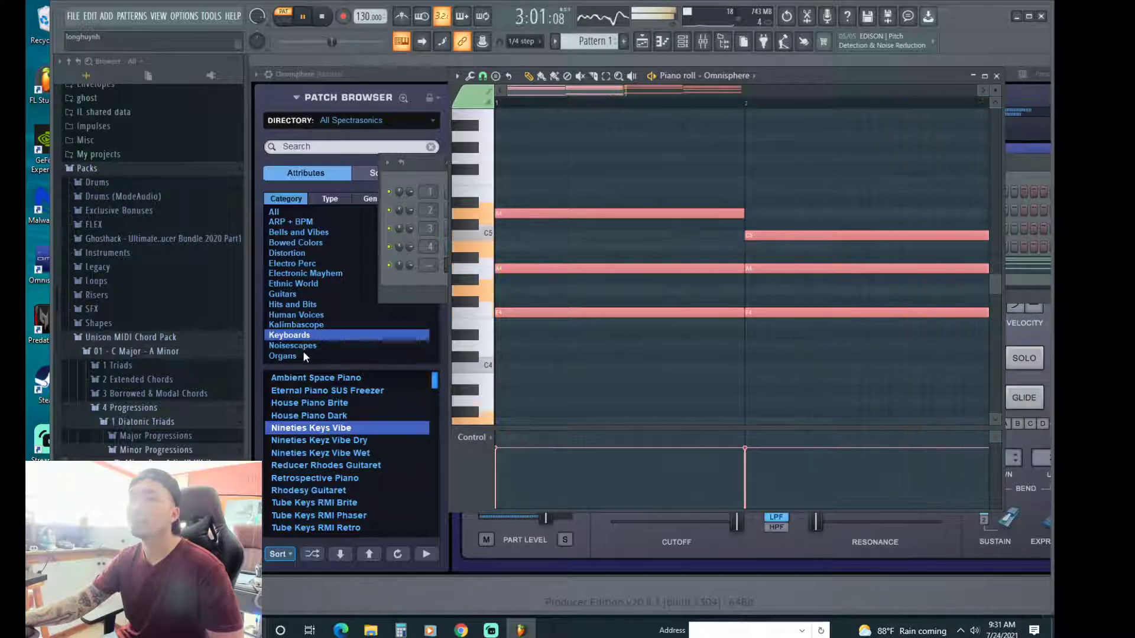
Lower the system volume and reopen the Omnisphere piano roll with the chords.
click(335, 414)
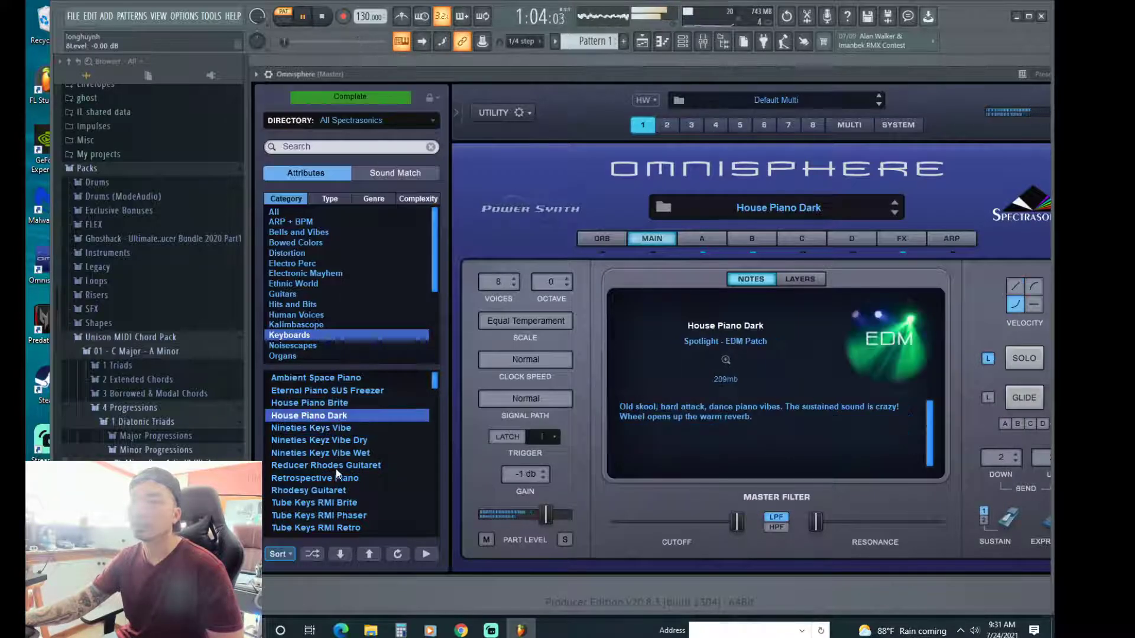
key(XF86AudioLowerVolume)
key(XF86AudioLowerVolume)
key(XF86AudioLowerVolume)
key(XF86AudioLowerVolume)
key(XF86AudioLowerVolume)
key(XF86AudioLowerVolume)
key(XF86AudioLowerVolume)
key(XF86AudioLowerVolume)
key(XF86AudioLowerVolume)
key(XF86AudioLowerVolume)
key(XF86AudioLowerVolume)
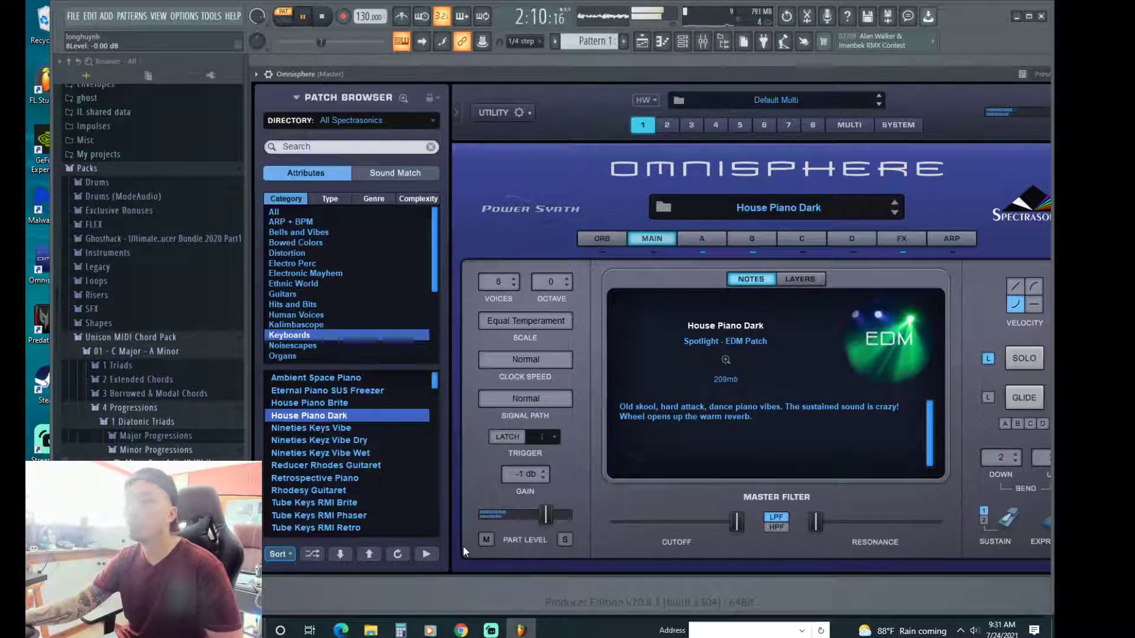
click(520, 631)
click(520, 630)
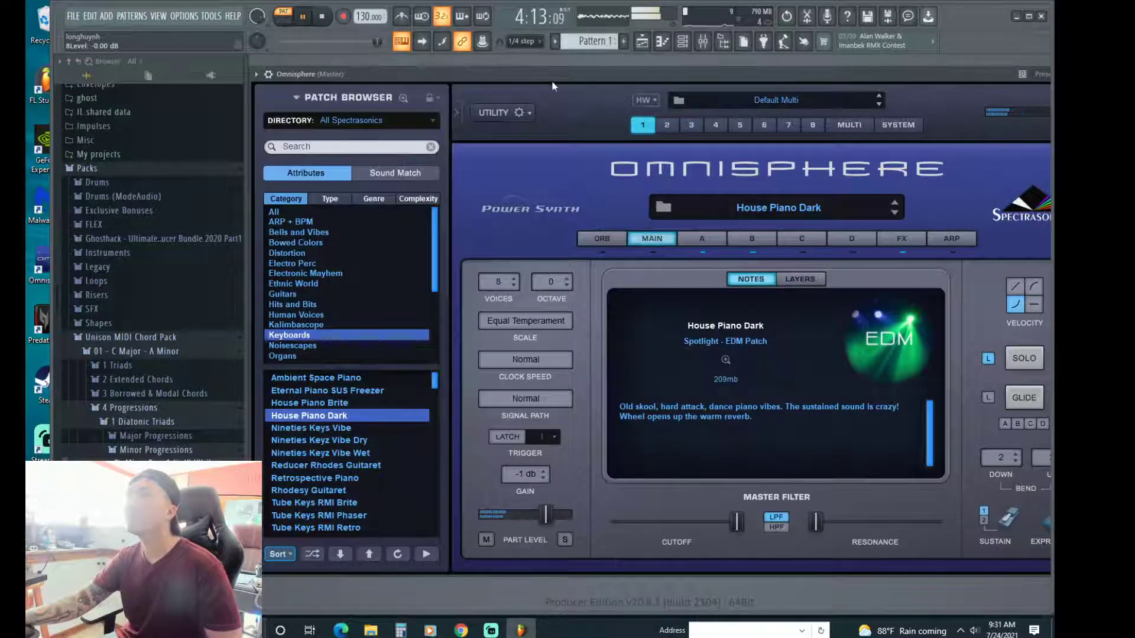
click(662, 42)
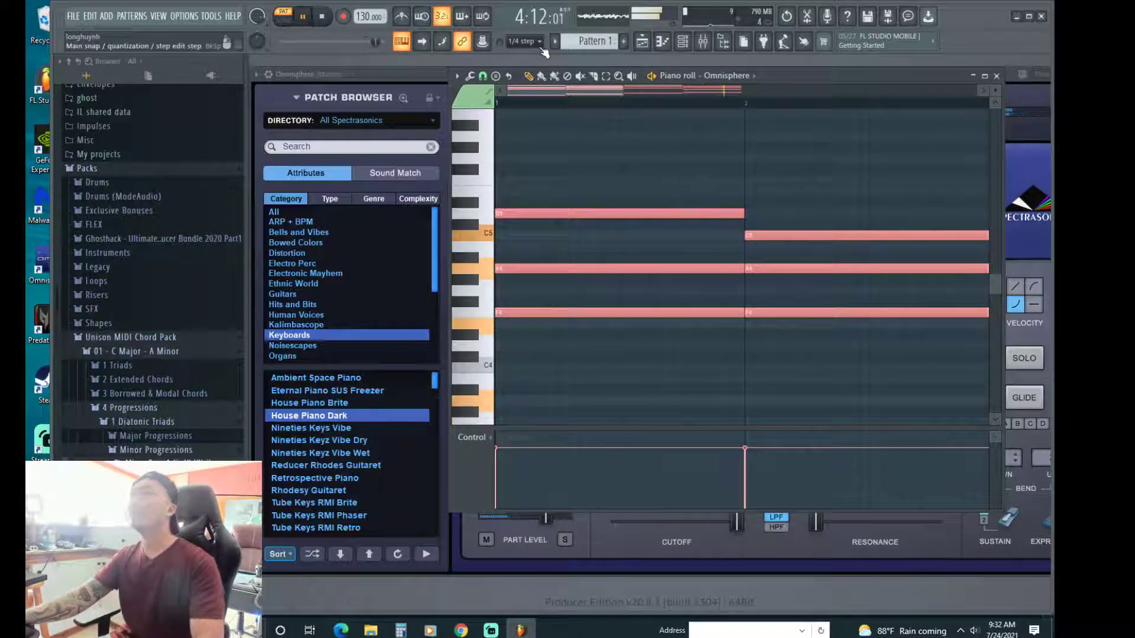
Stop playback and bring up the playlist arrangement window.
click(324, 17)
click(683, 43)
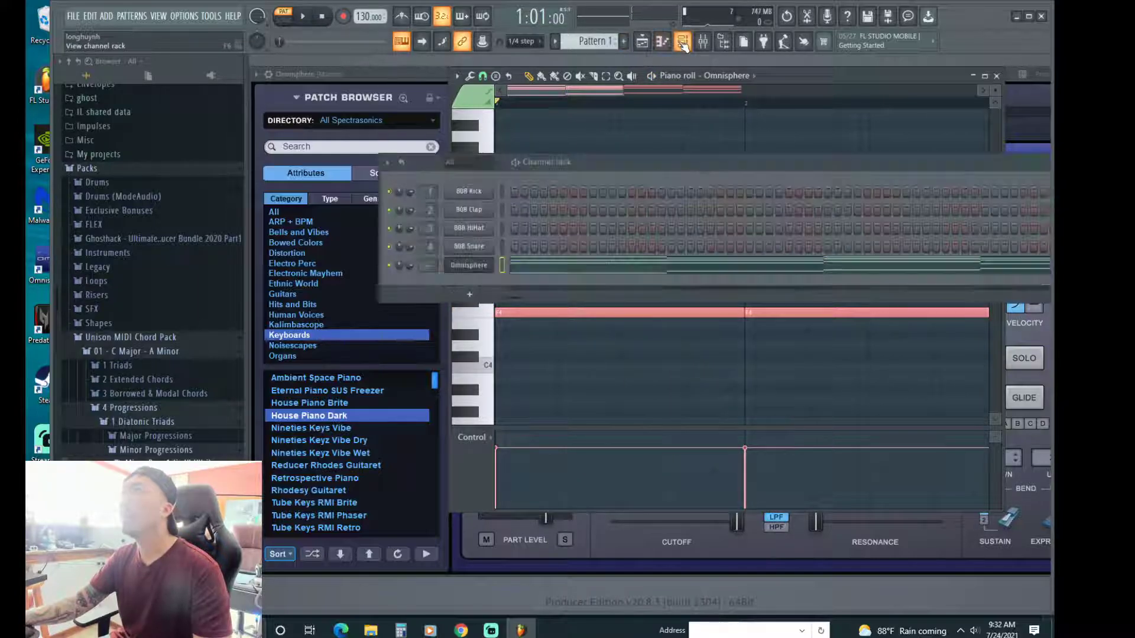
click(664, 43)
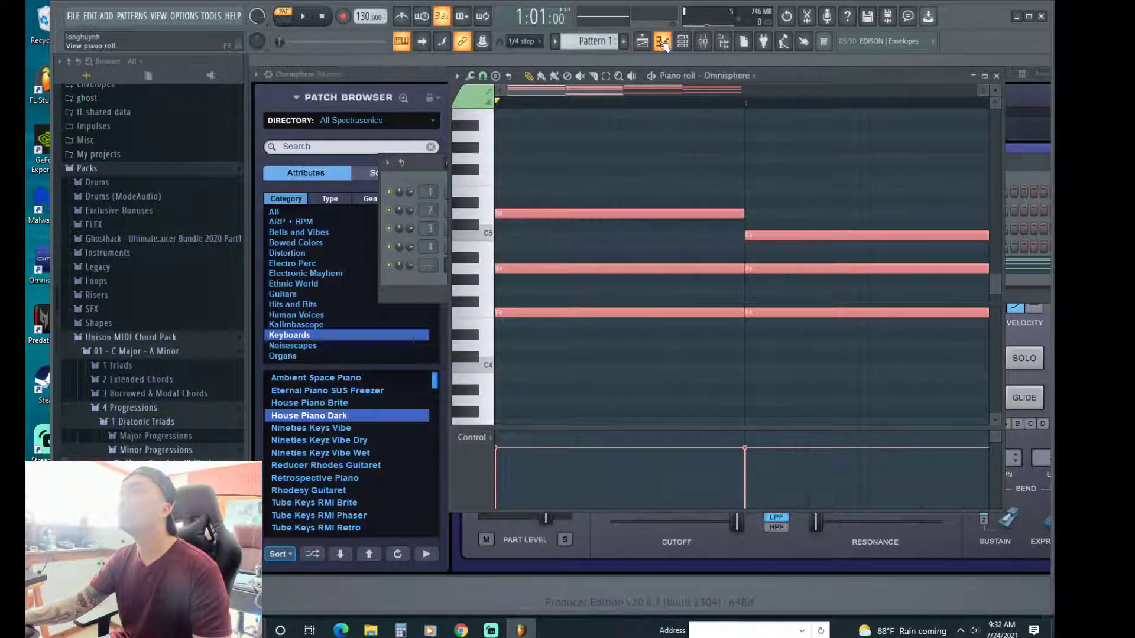
click(645, 42)
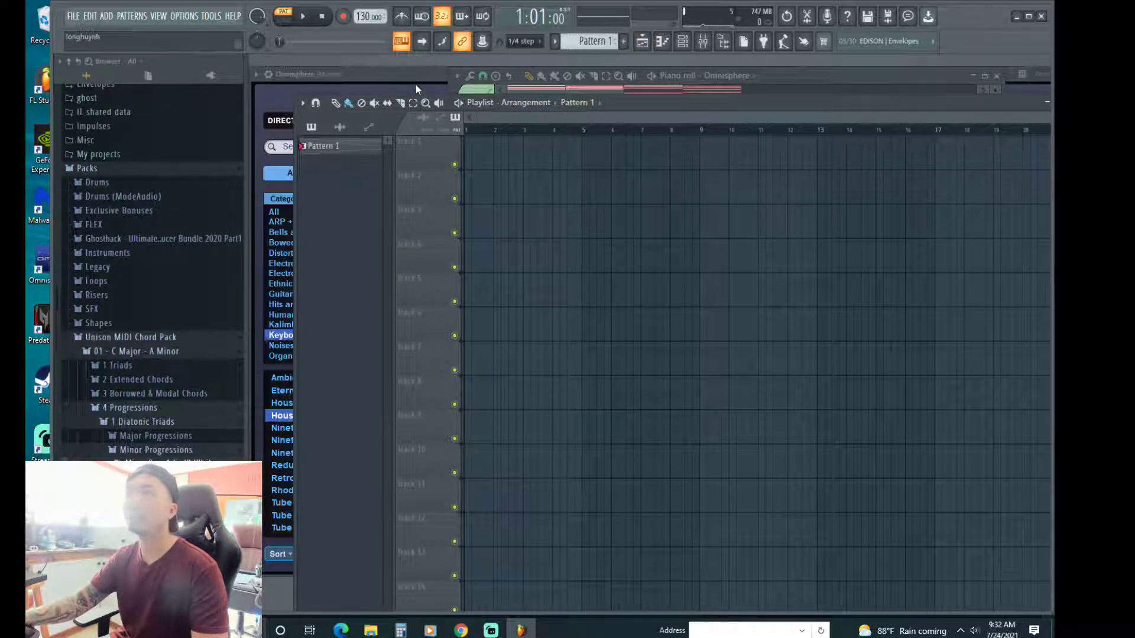
click(640, 44)
click(647, 44)
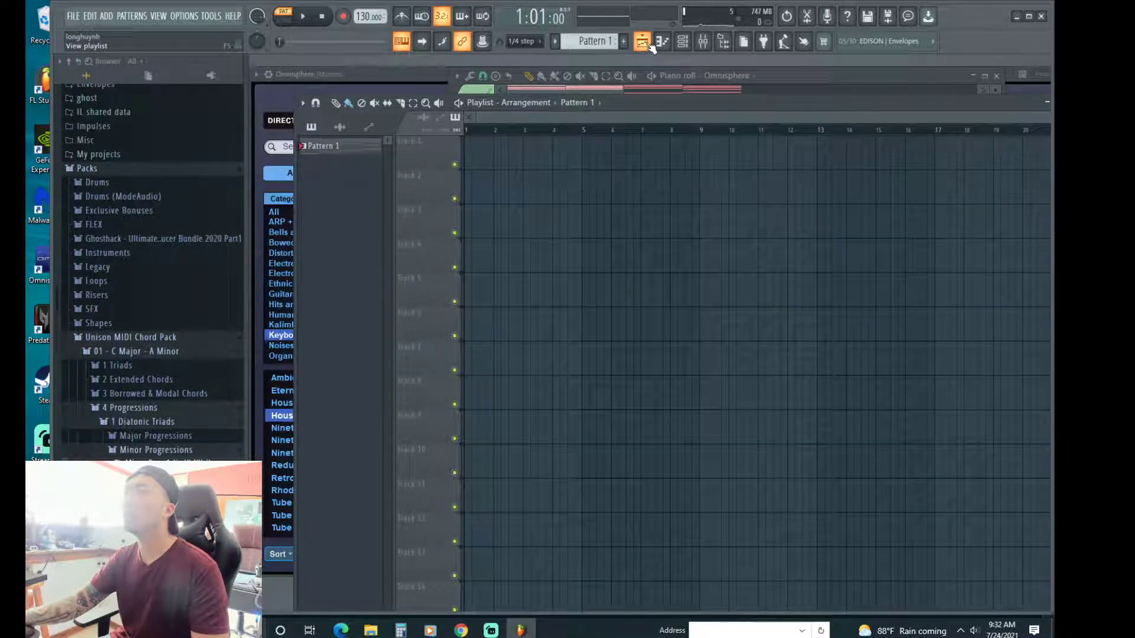
click(649, 45)
click(648, 45)
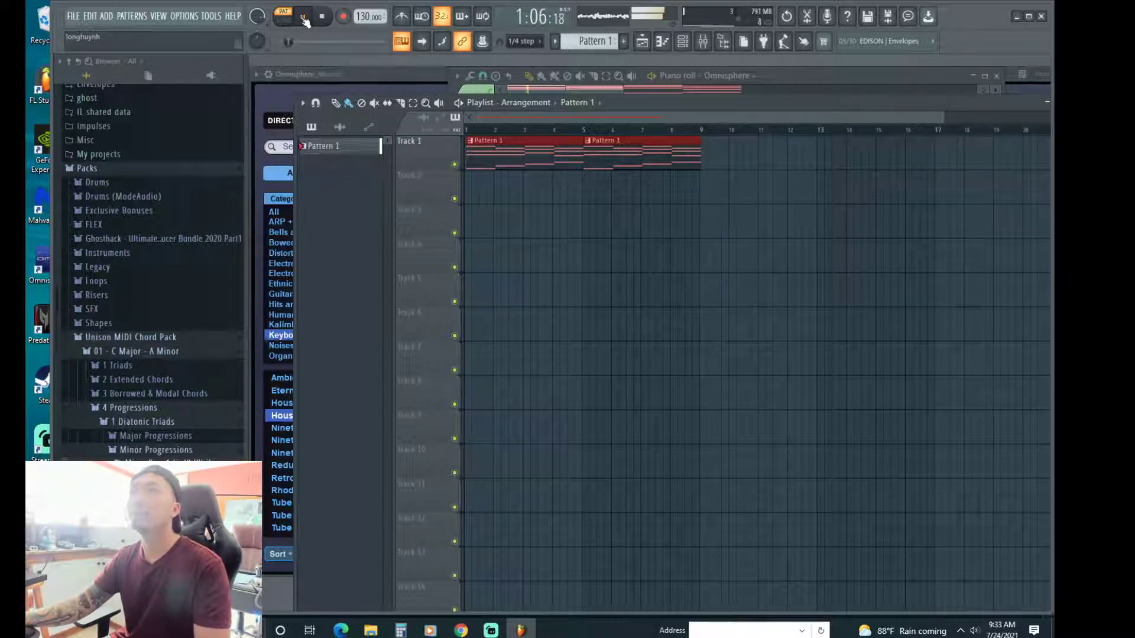
Switch to Song mode for playback, then bring up the piano roll and channel rack.
click(286, 21)
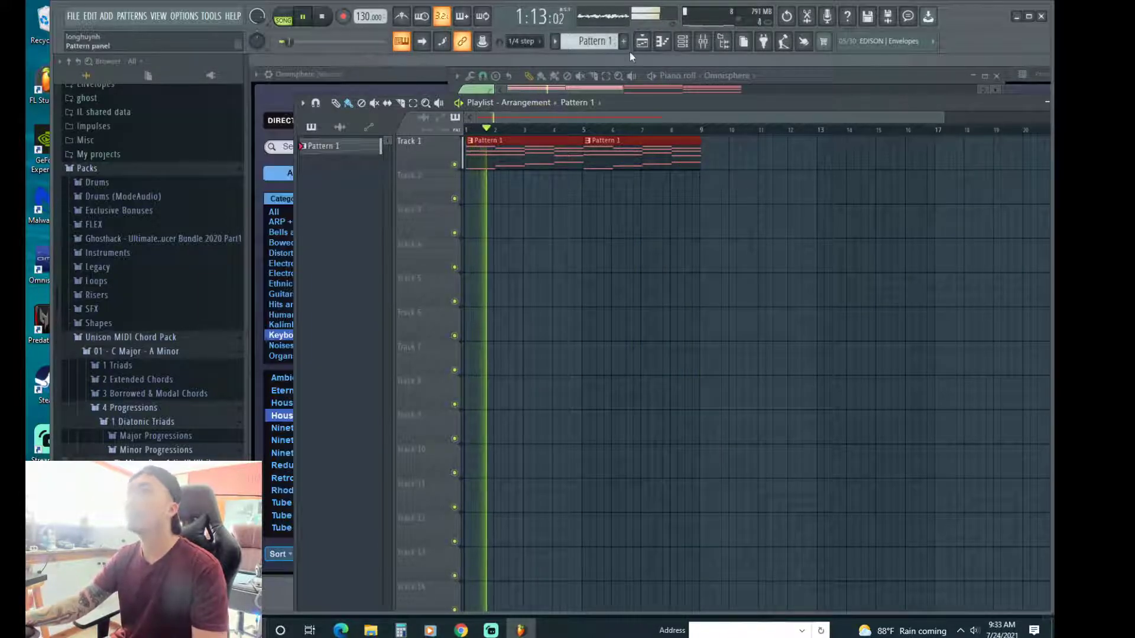
click(682, 41)
click(698, 48)
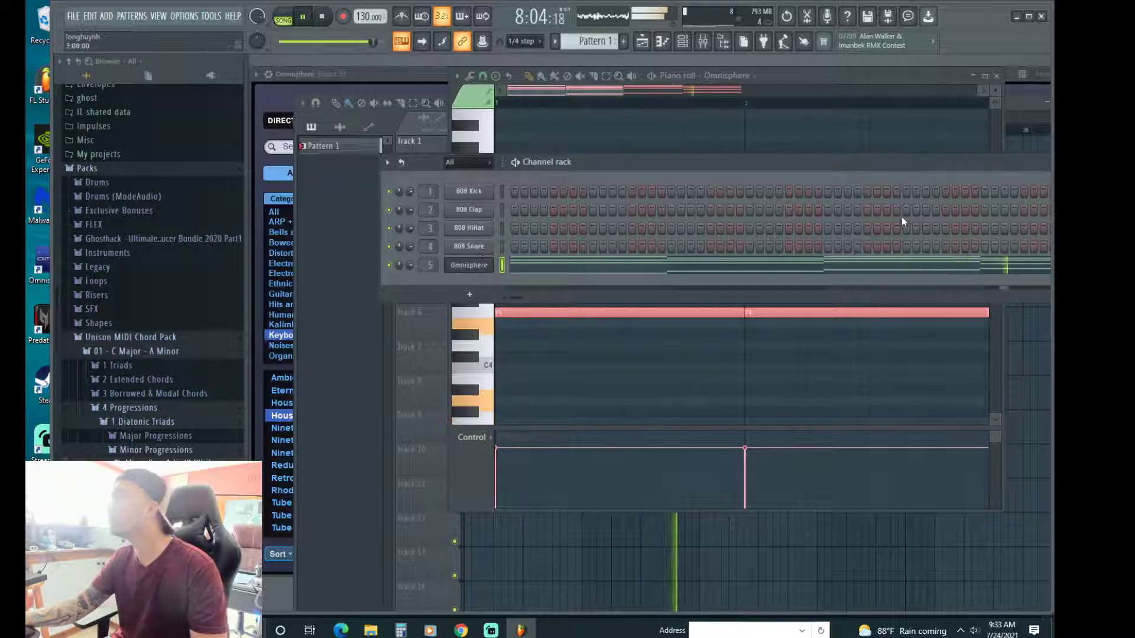
Reposition the channel rack window to clear space beside the browser.
drag(905, 159, 815, 172)
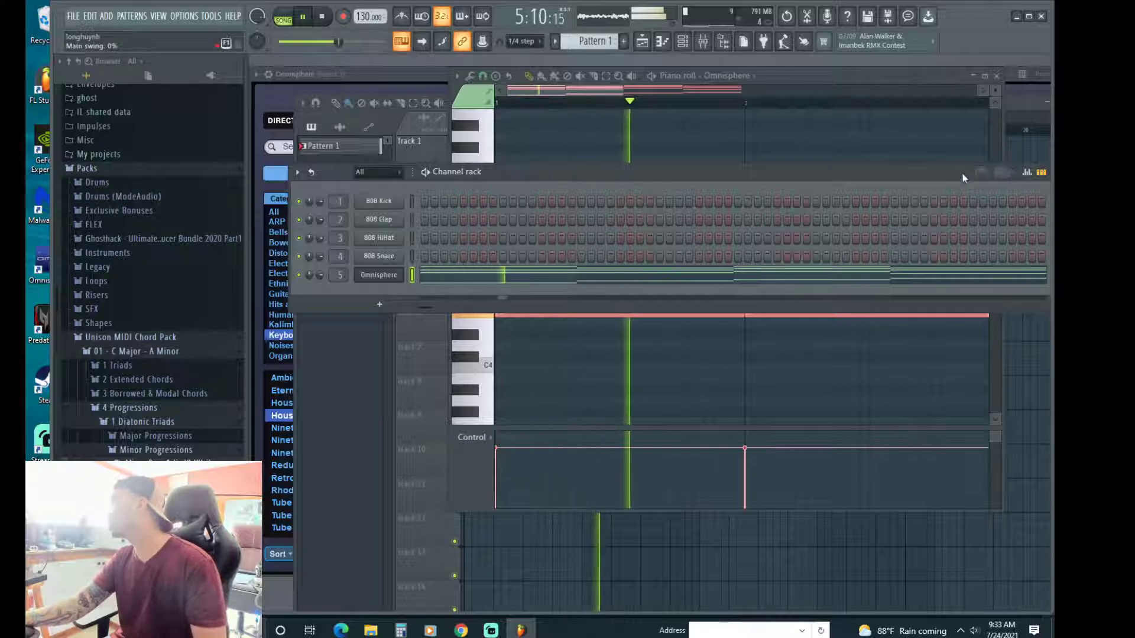
drag(924, 178, 839, 196)
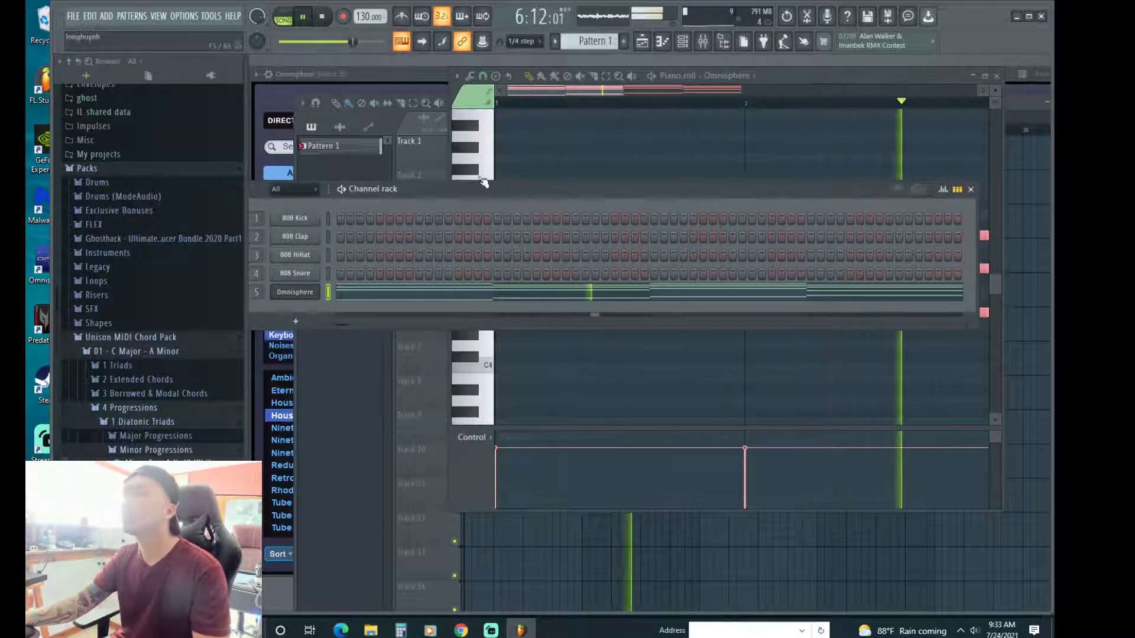
drag(449, 185, 525, 190)
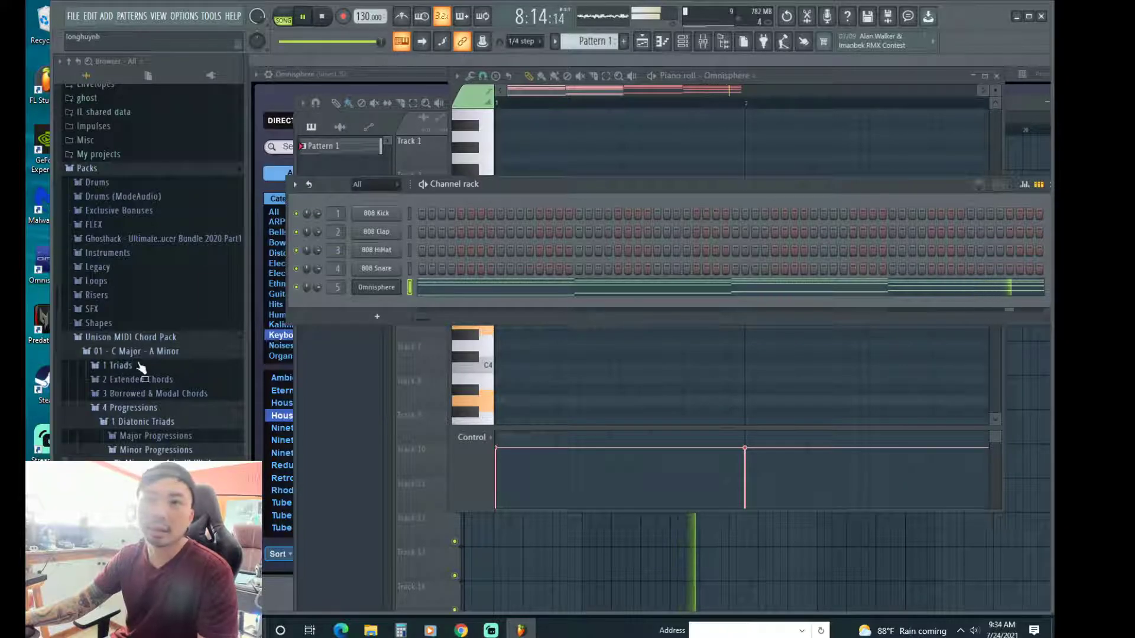
scroll(118, 236, up, 4)
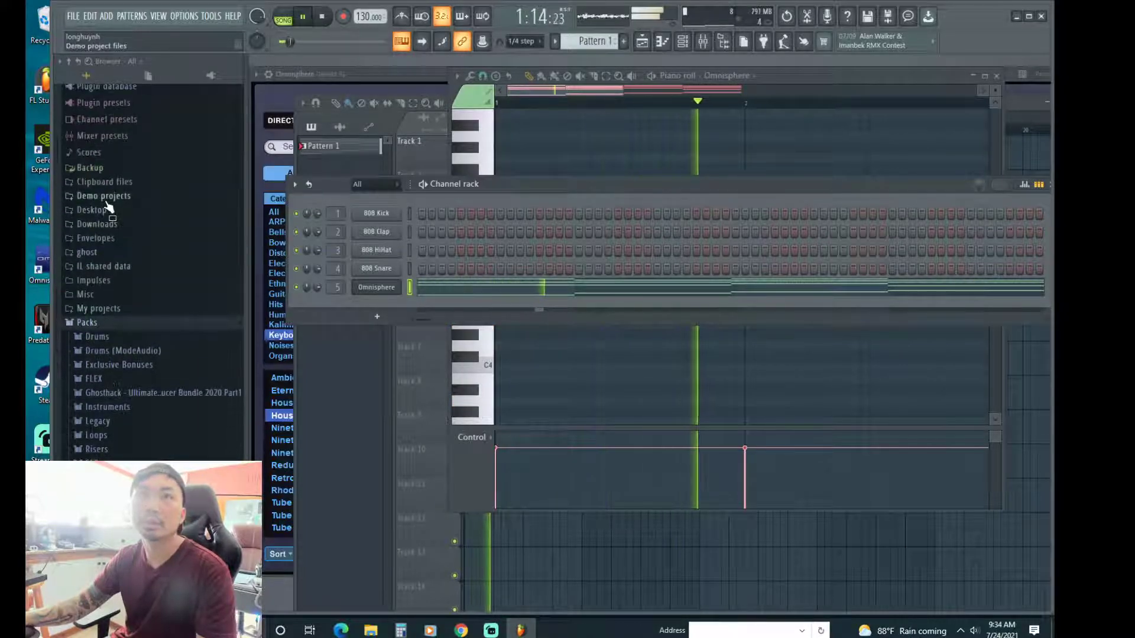
scroll(122, 291, down, 10)
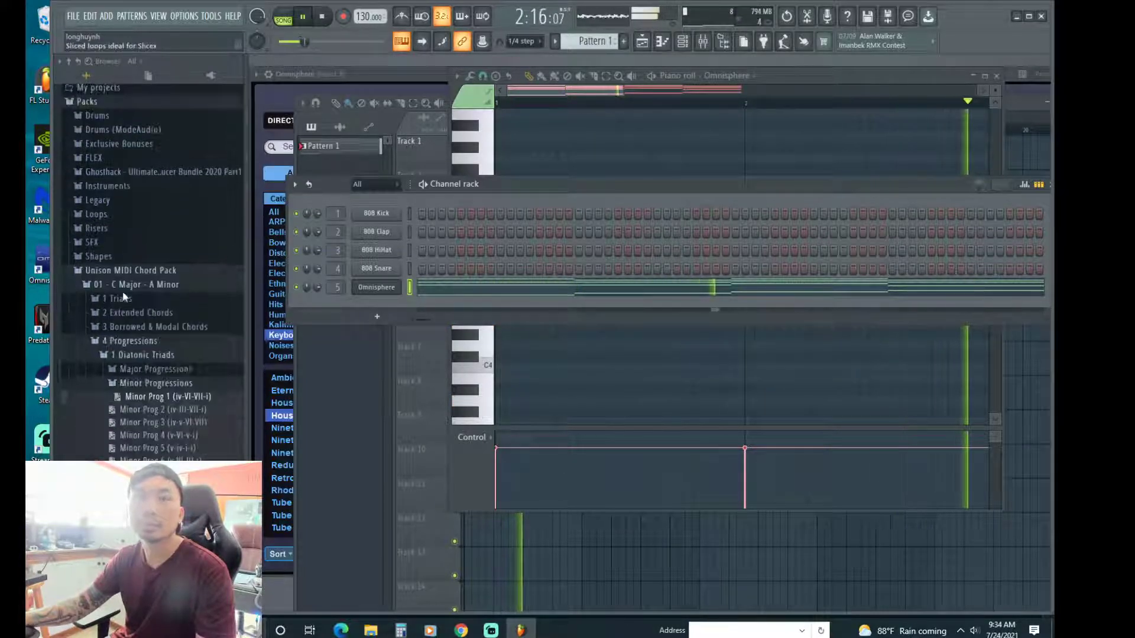
scroll(124, 295, up, 8)
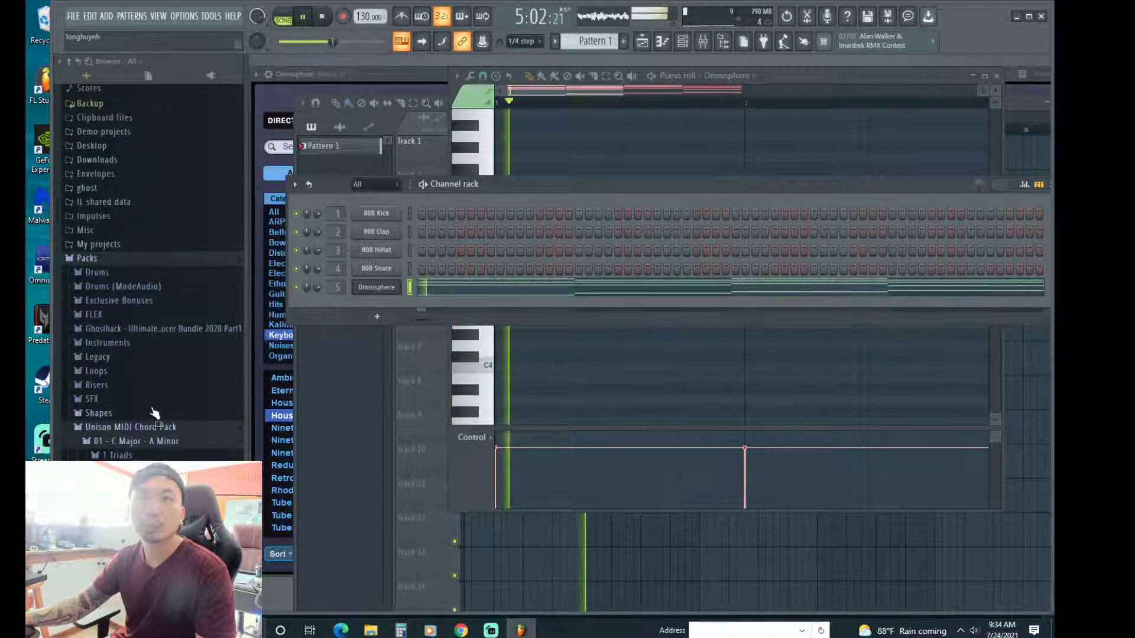
Open Drums > Kicks in the browser and preview Filtered Kick and Chromo Kick.
click(113, 272)
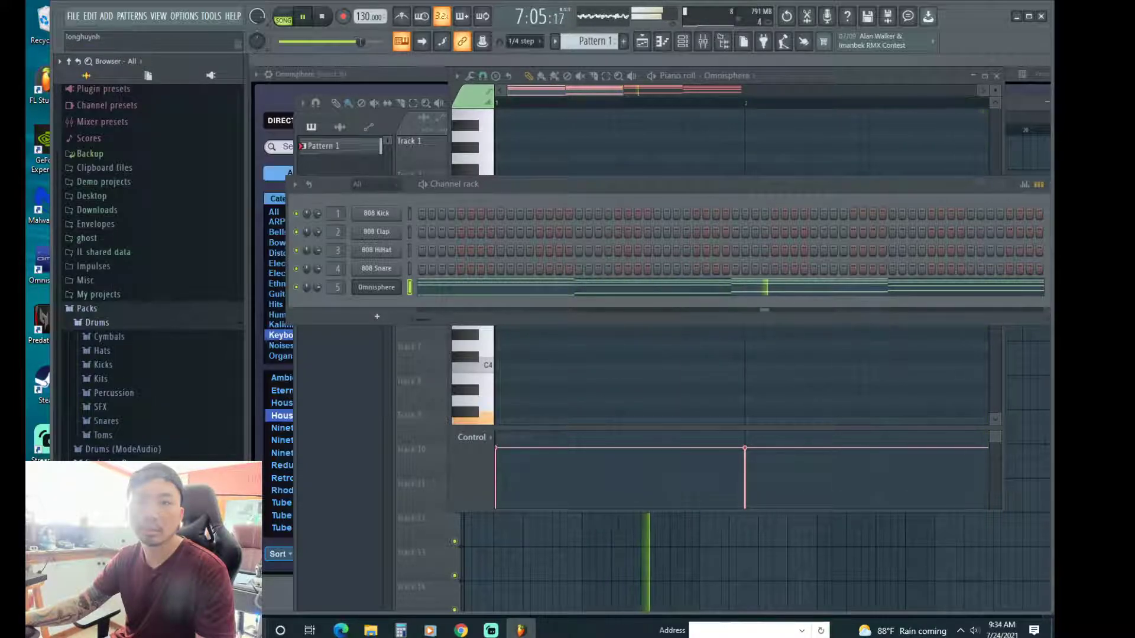
click(98, 322)
scroll(147, 237, up, 1)
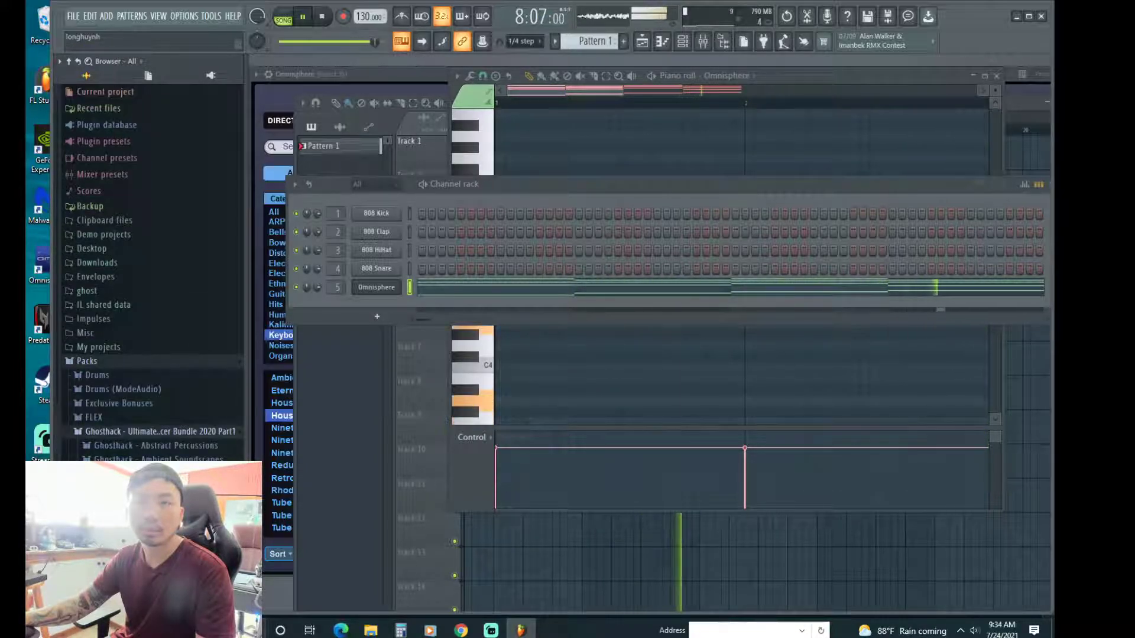
scroll(160, 440, down, 4)
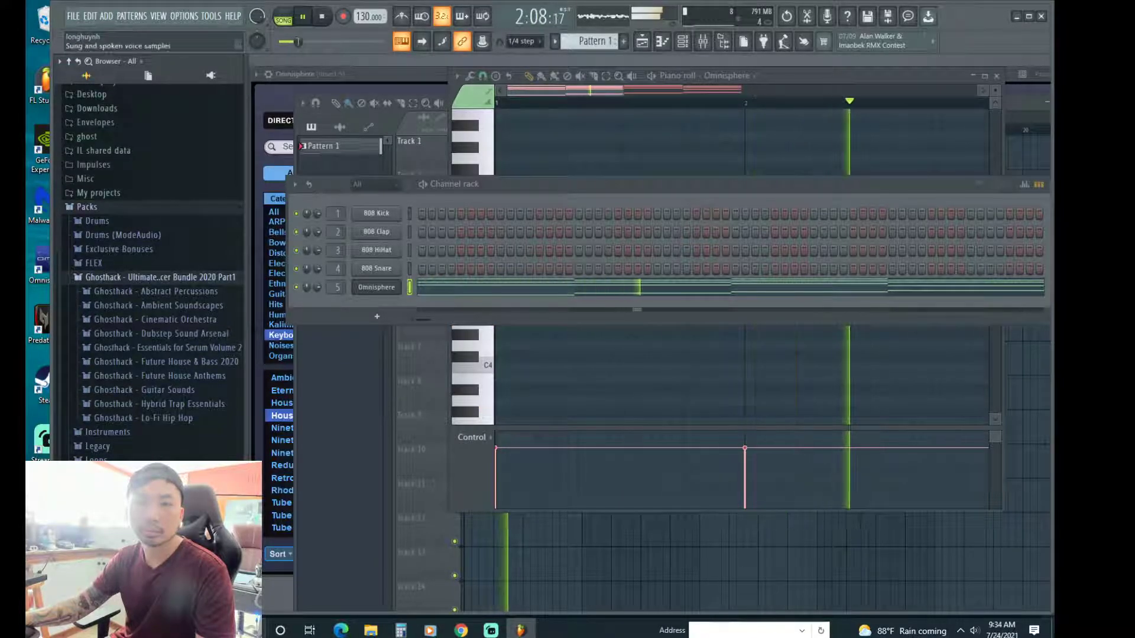
scroll(153, 248, down, 1)
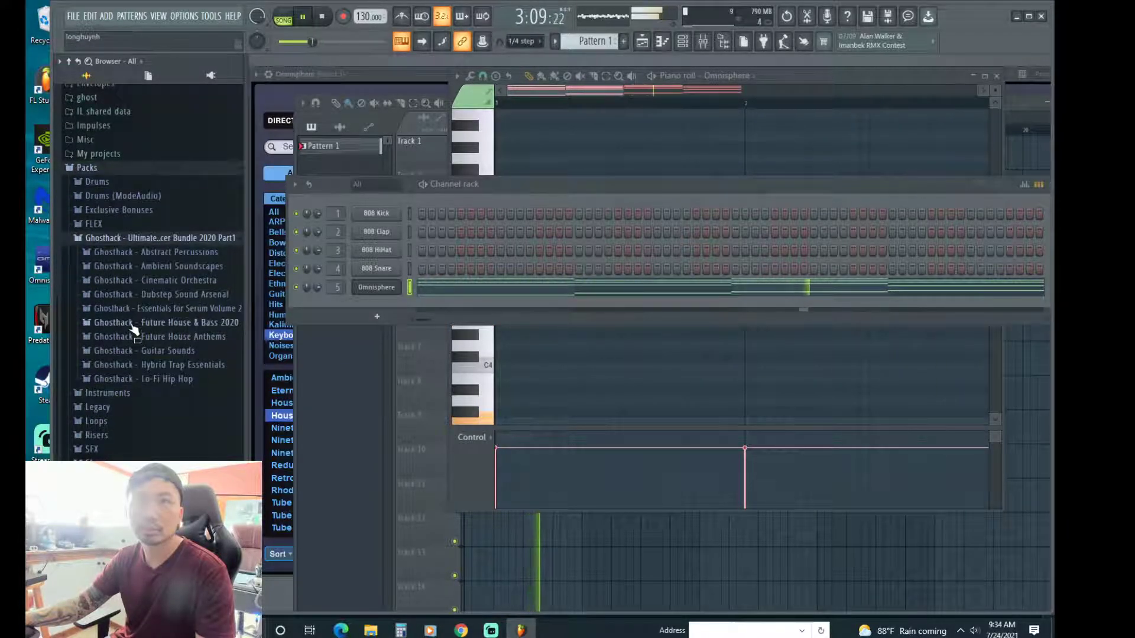
scroll(132, 322, up, 4)
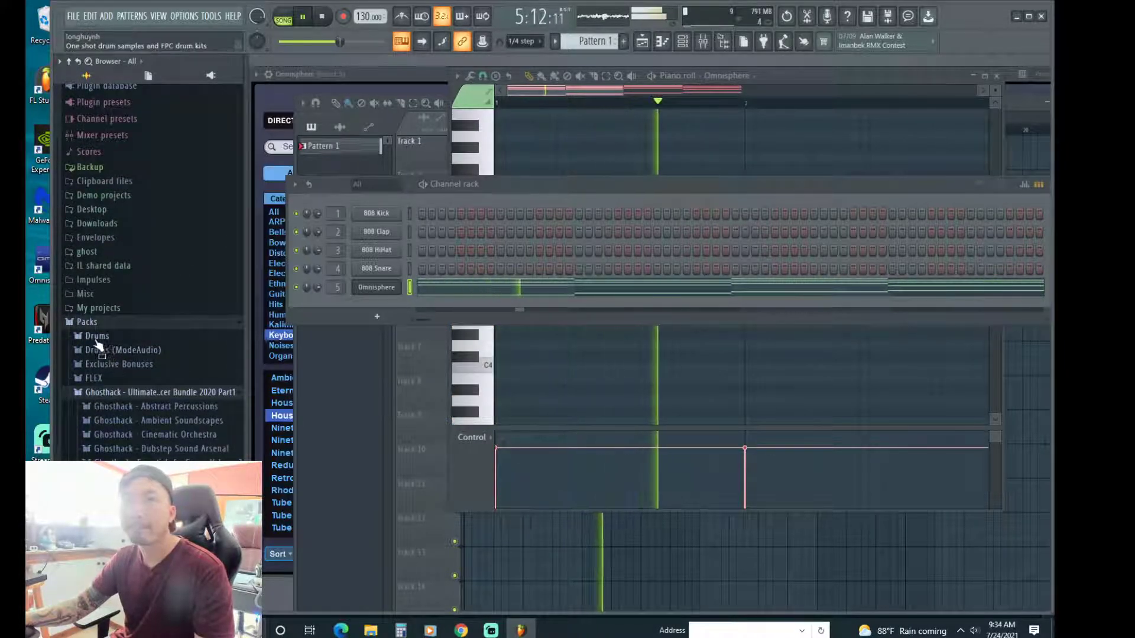
click(98, 338)
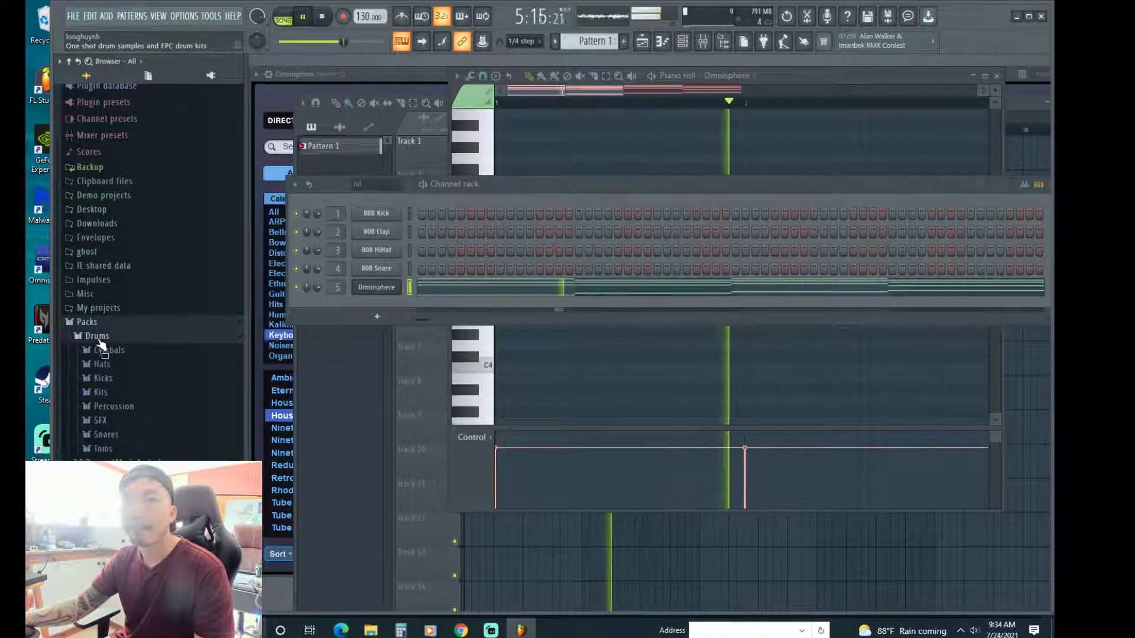
click(108, 380)
drag(115, 369, 131, 374)
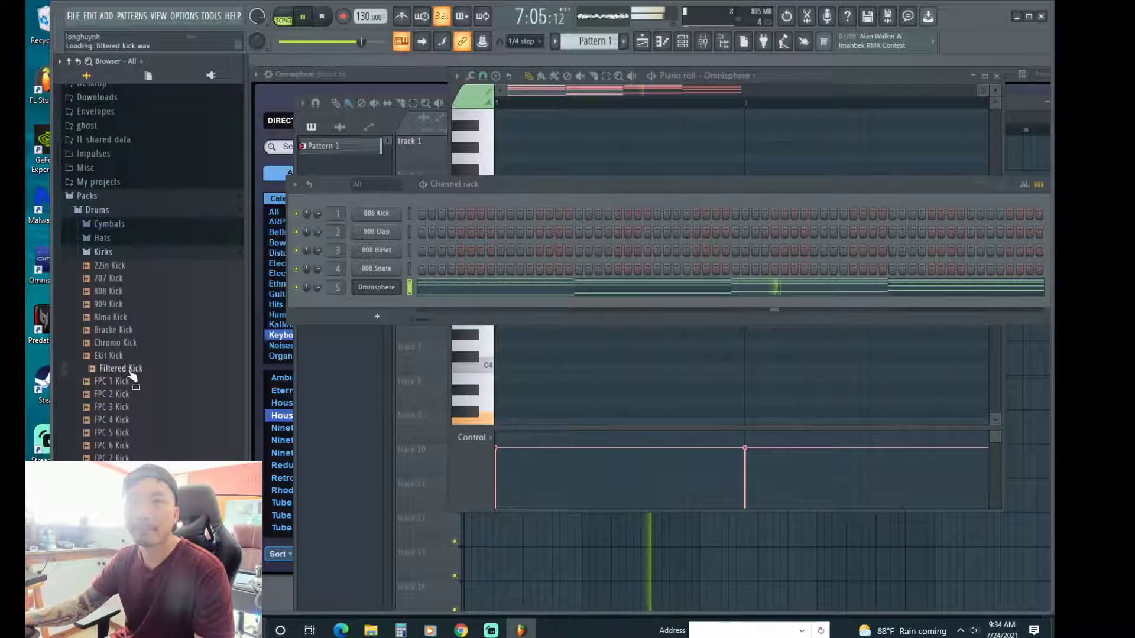
click(127, 344)
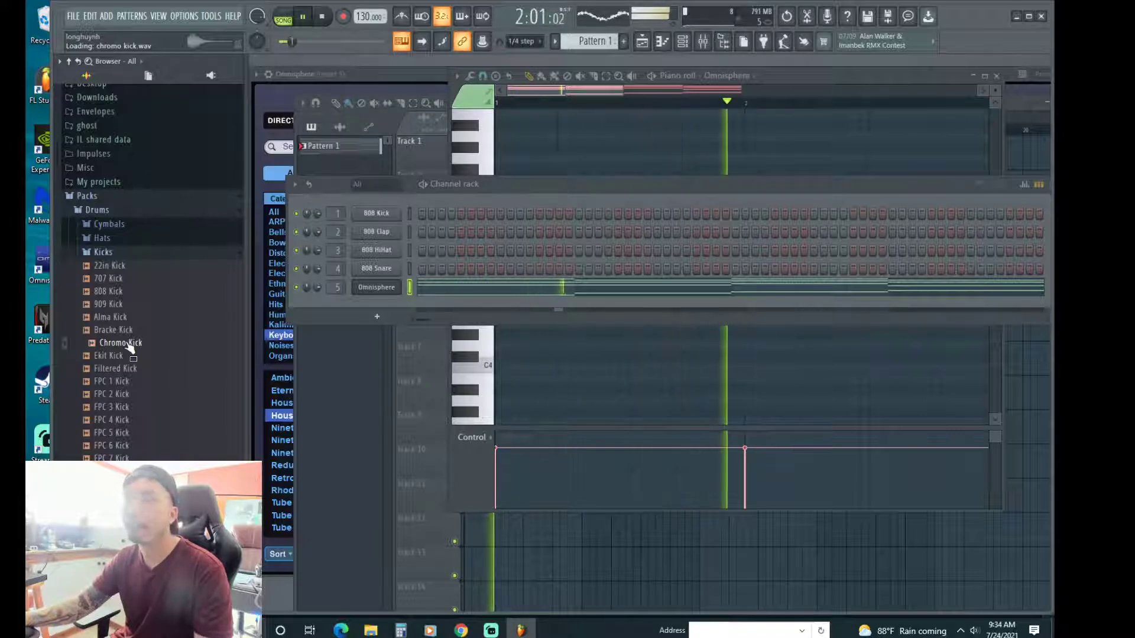
Replace channel 1's 808 Kick with the Chromo Kick sample.
drag(127, 349, 385, 220)
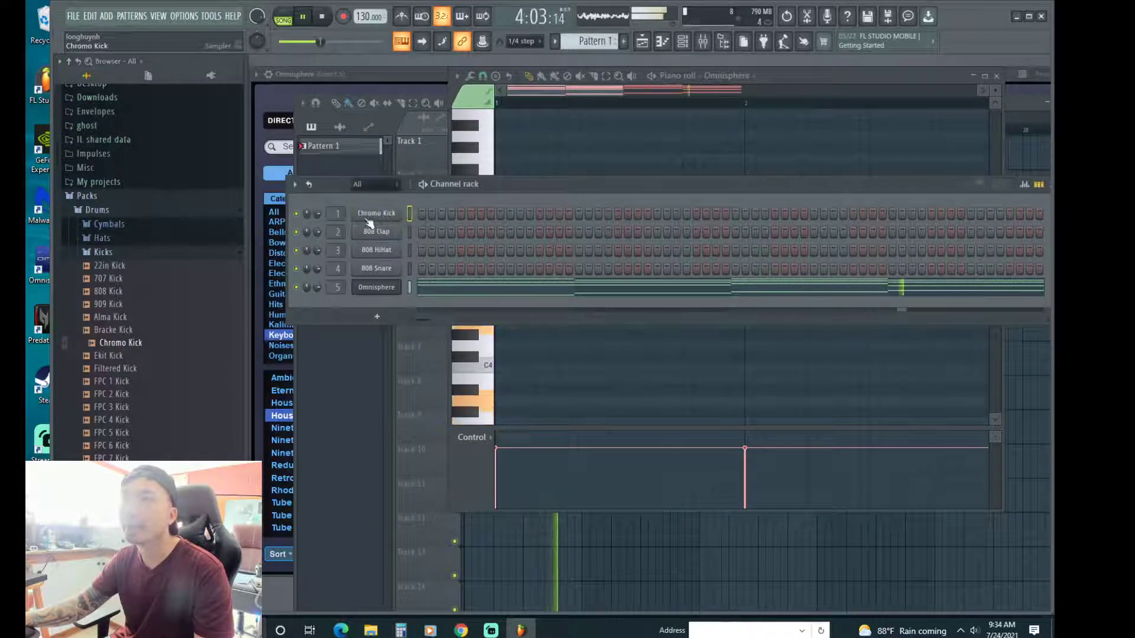
click(376, 214)
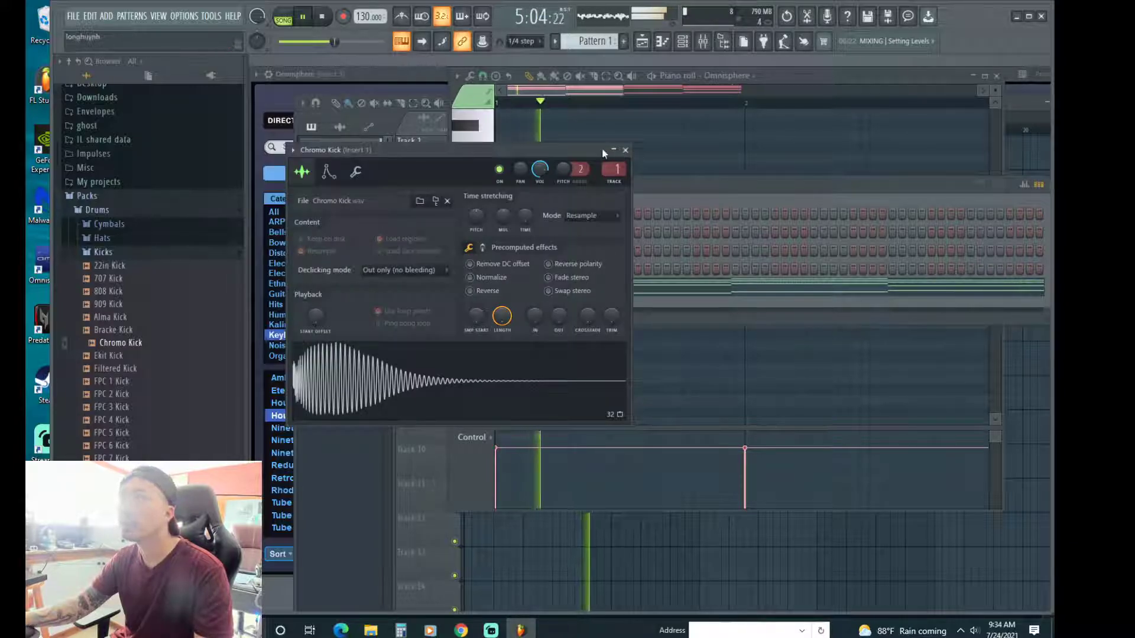
click(627, 151)
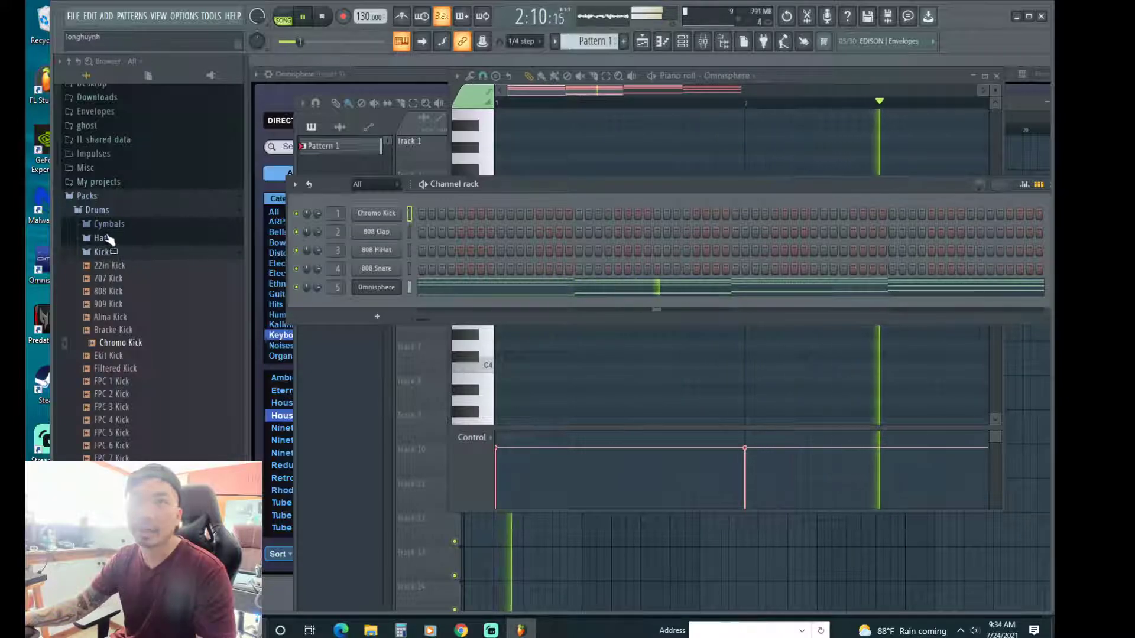
Load the 808 CH sample from Hats onto the 808 HiHat channel.
click(111, 238)
click(112, 278)
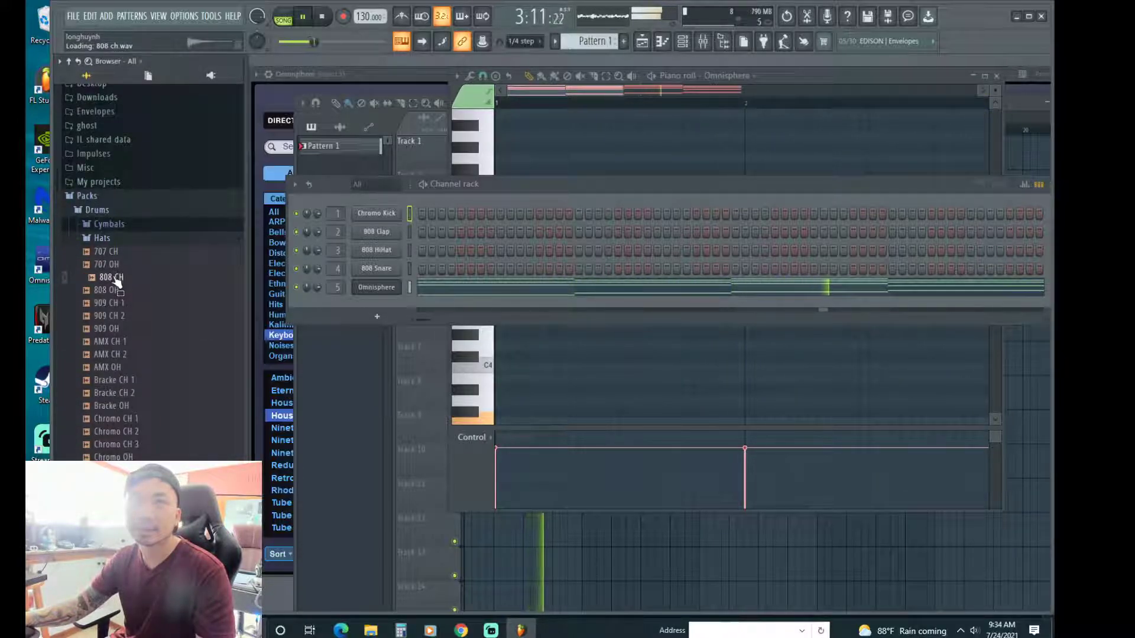
drag(116, 281, 390, 251)
scroll(118, 355, down, 10)
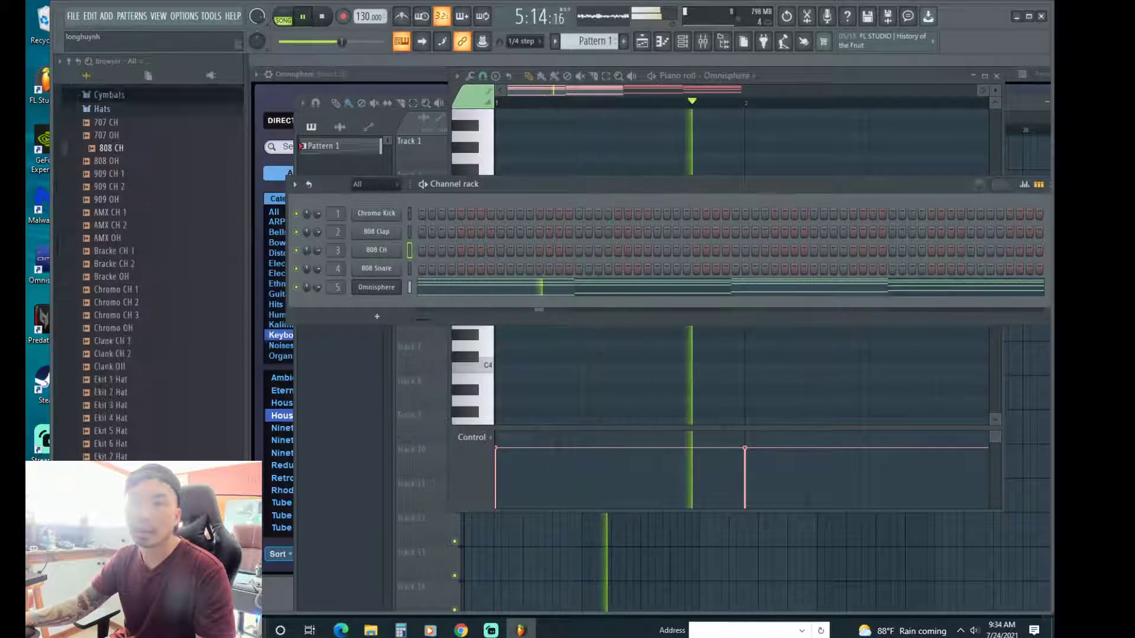
scroll(119, 355, down, 6)
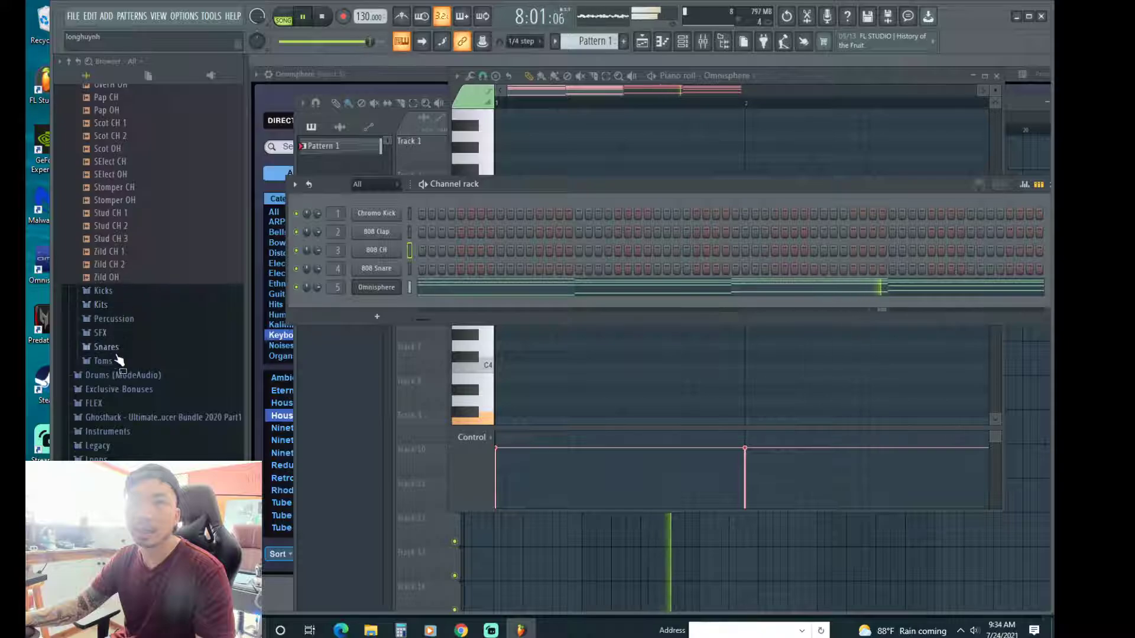
Preview the Snares samples and load 707 Rim onto channel 4.
click(112, 349)
click(124, 359)
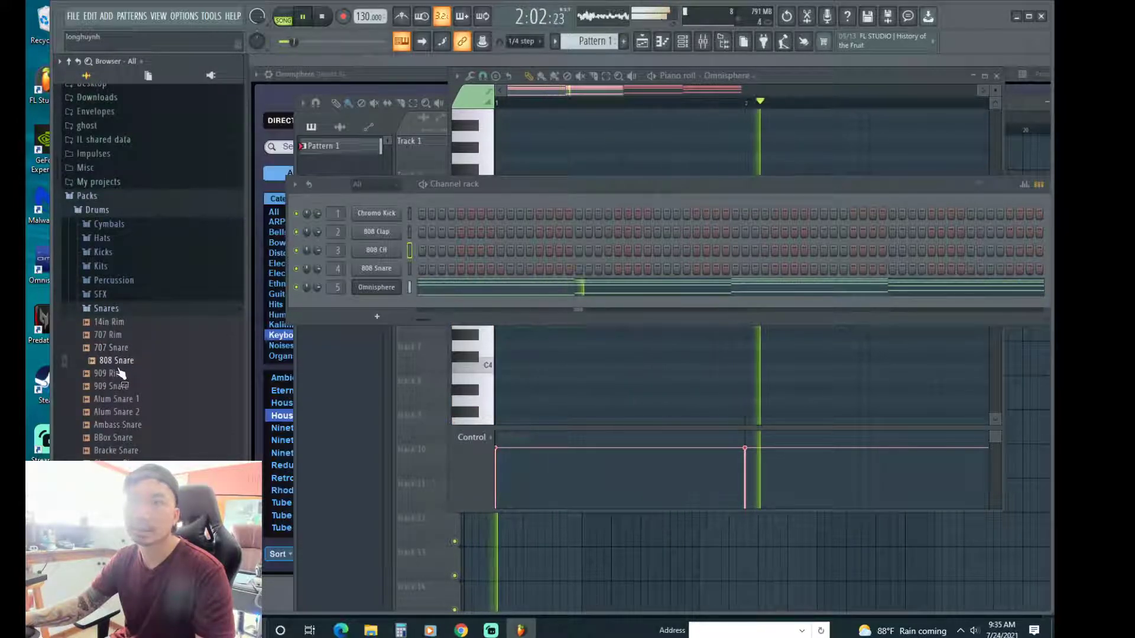
click(117, 349)
click(112, 335)
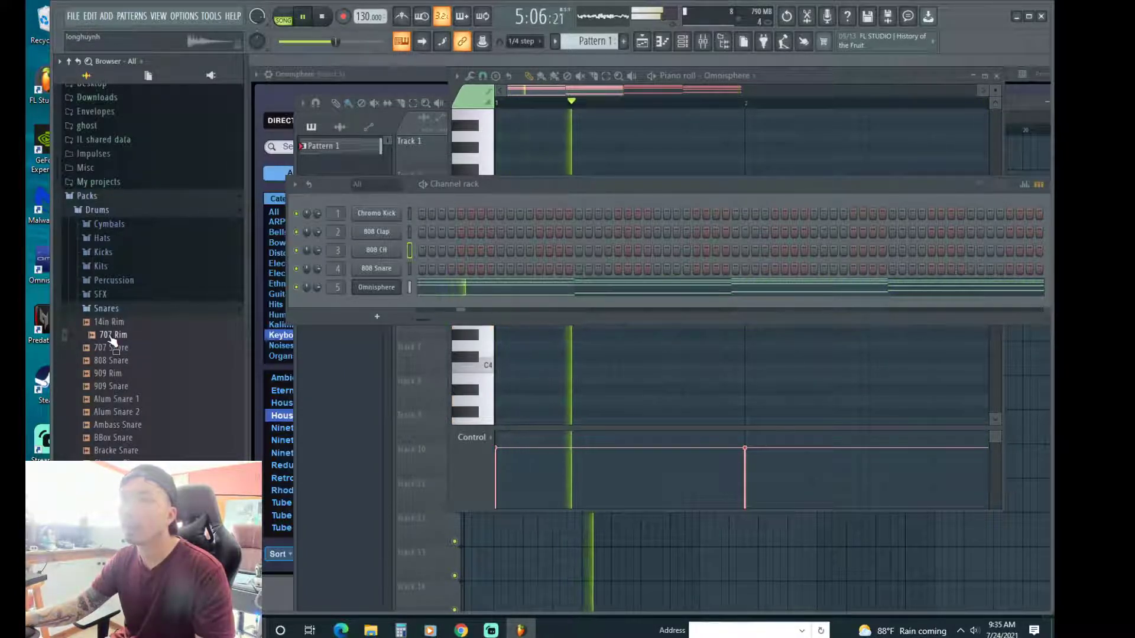
drag(112, 337, 363, 271)
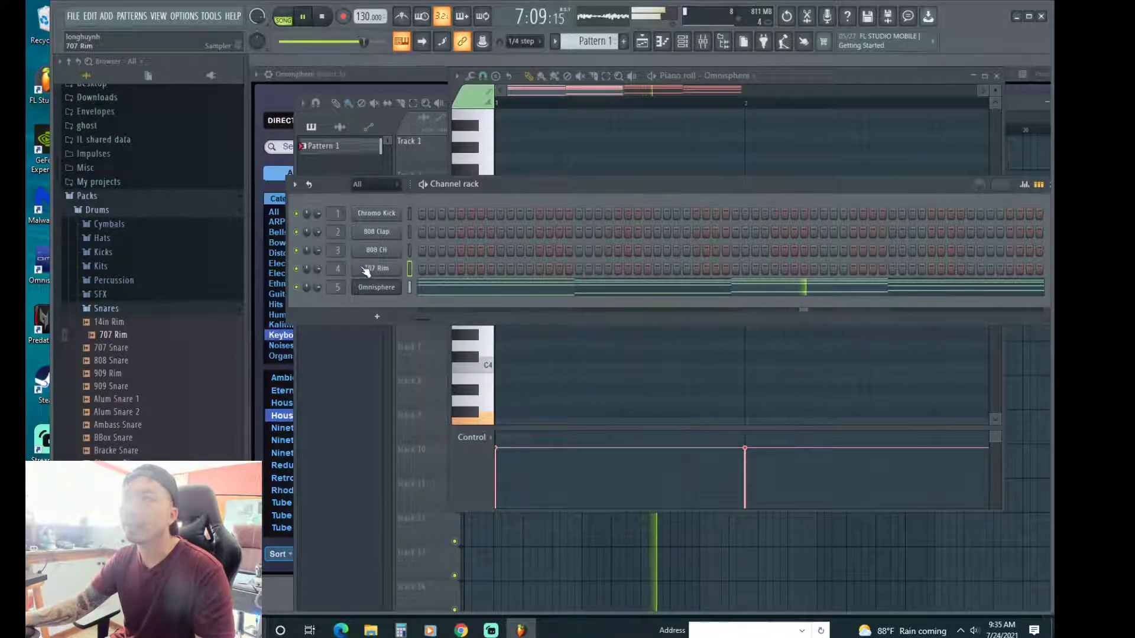
click(377, 213)
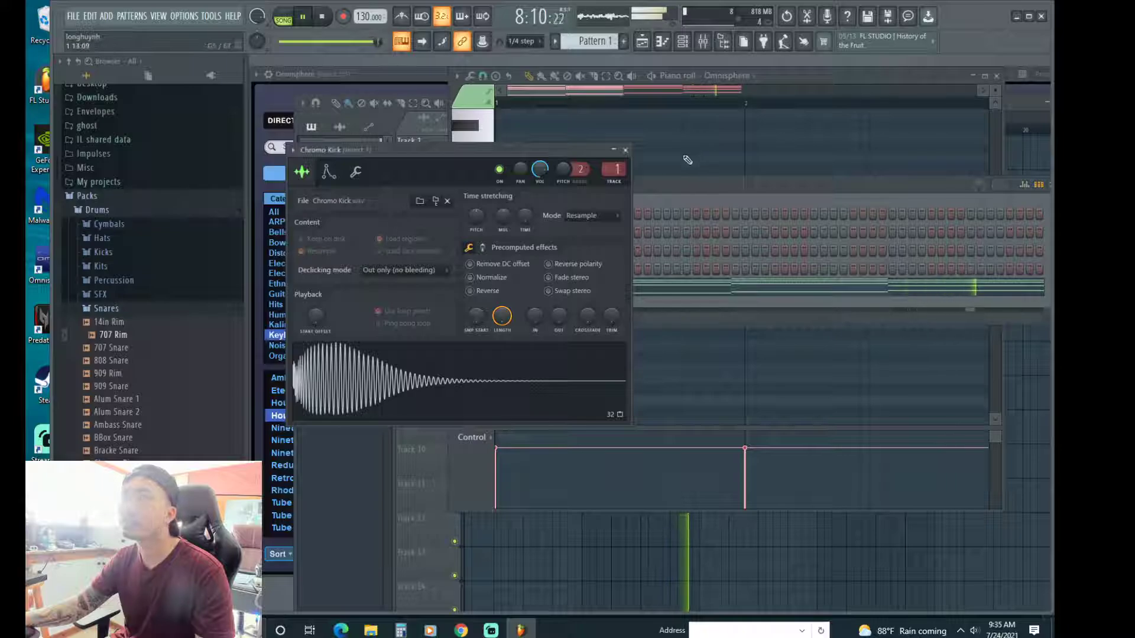
click(625, 150)
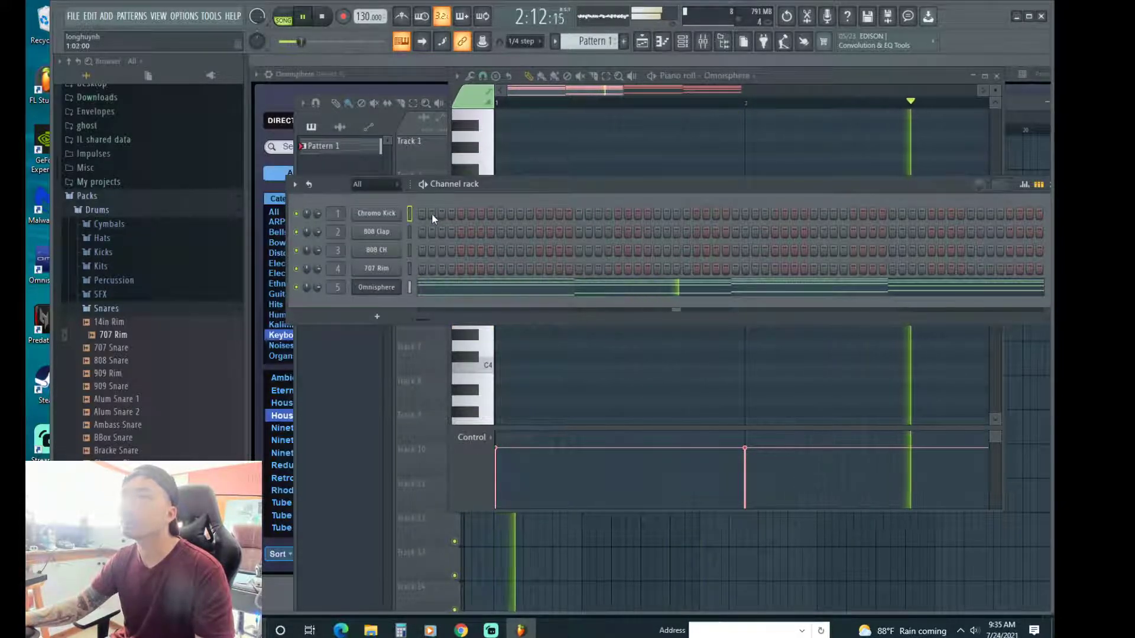
Program the Chromo Kick row with step hits, removing two extras.
click(381, 211)
click(625, 150)
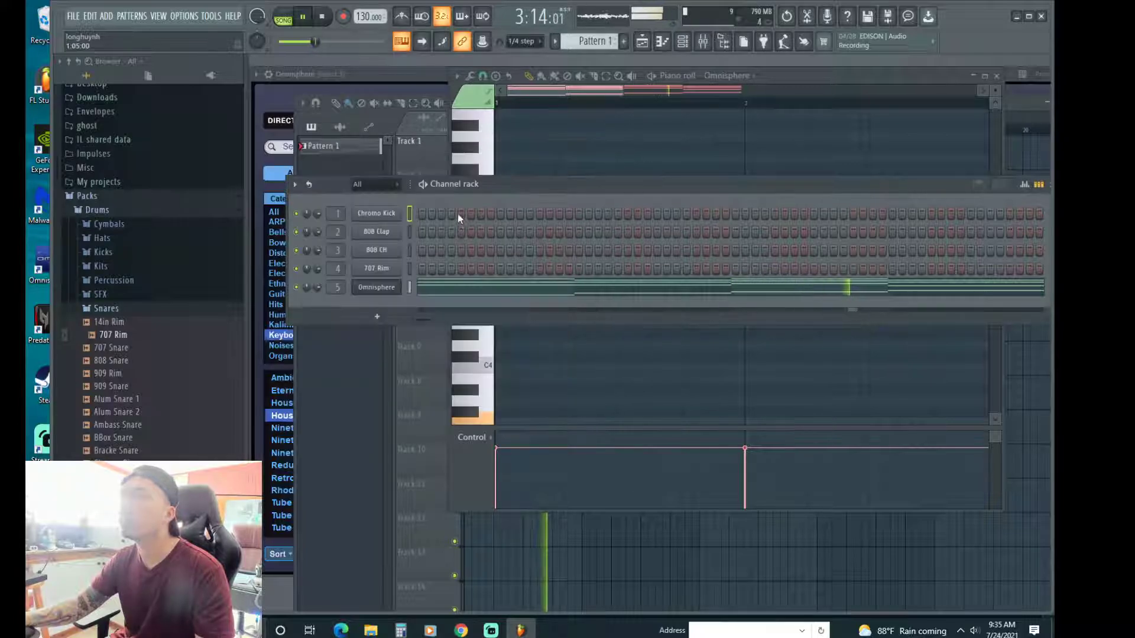
click(462, 213)
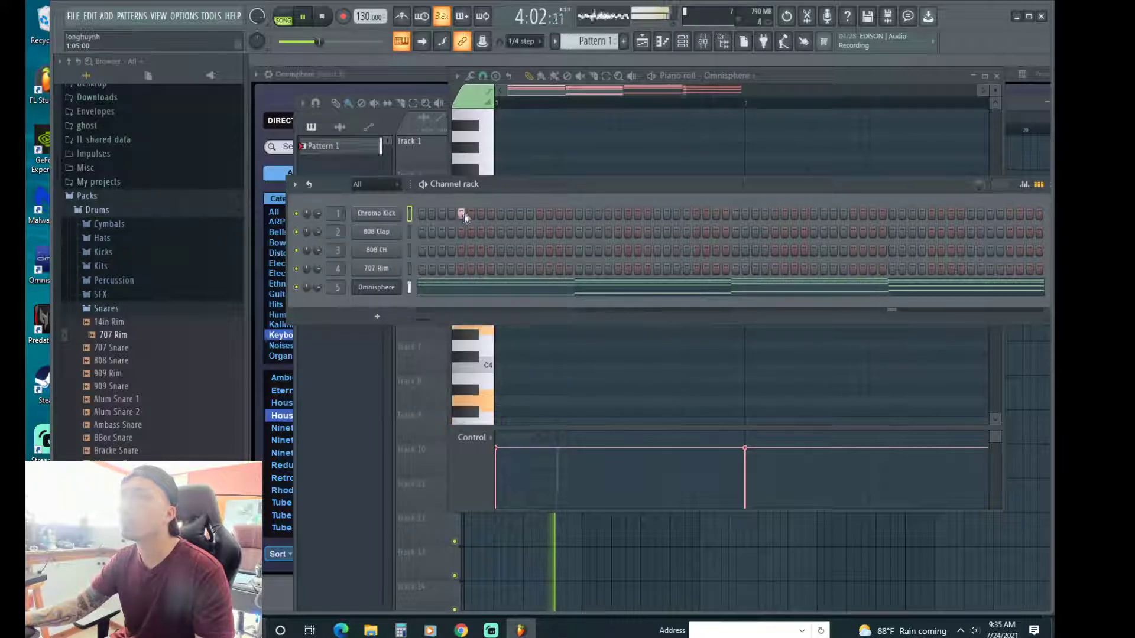
click(637, 213)
click(735, 213)
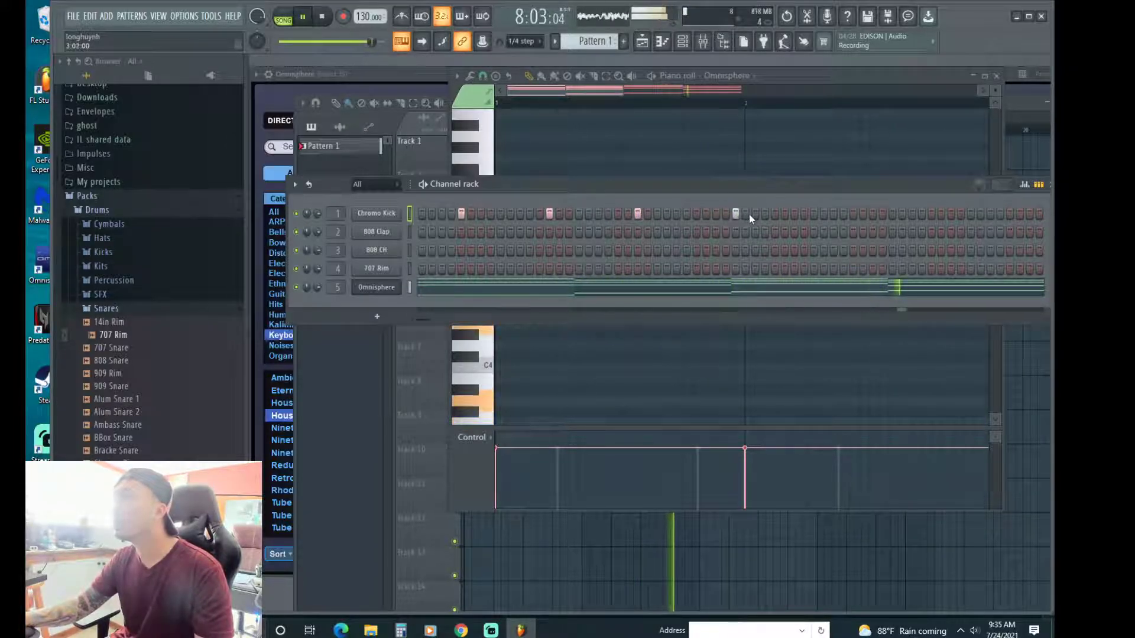
click(755, 214)
click(785, 213)
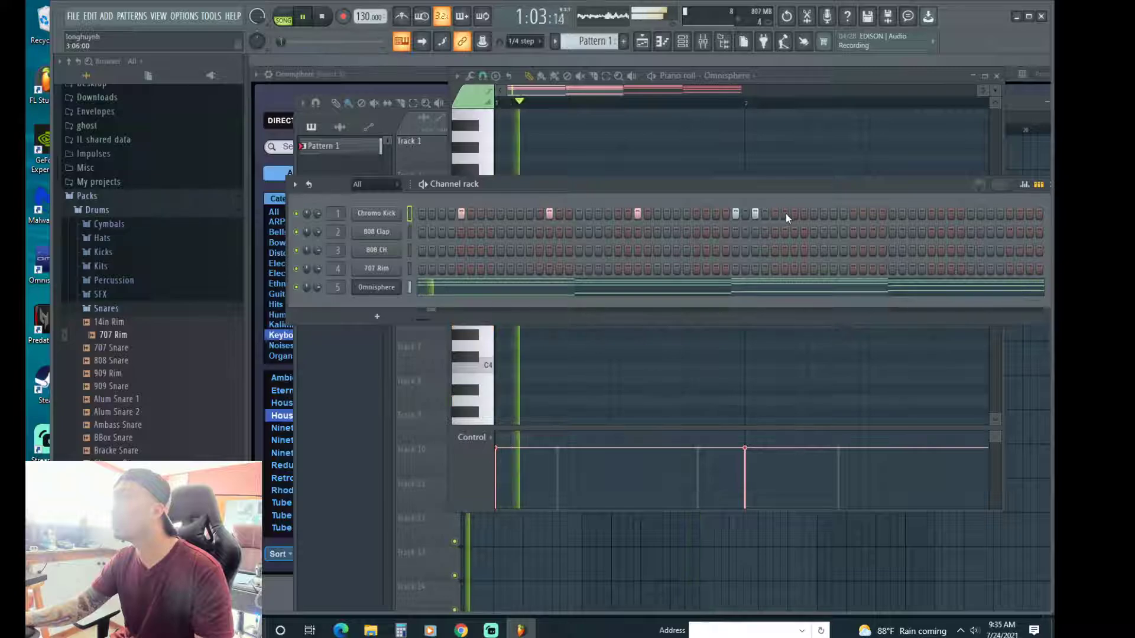
click(754, 214)
click(736, 213)
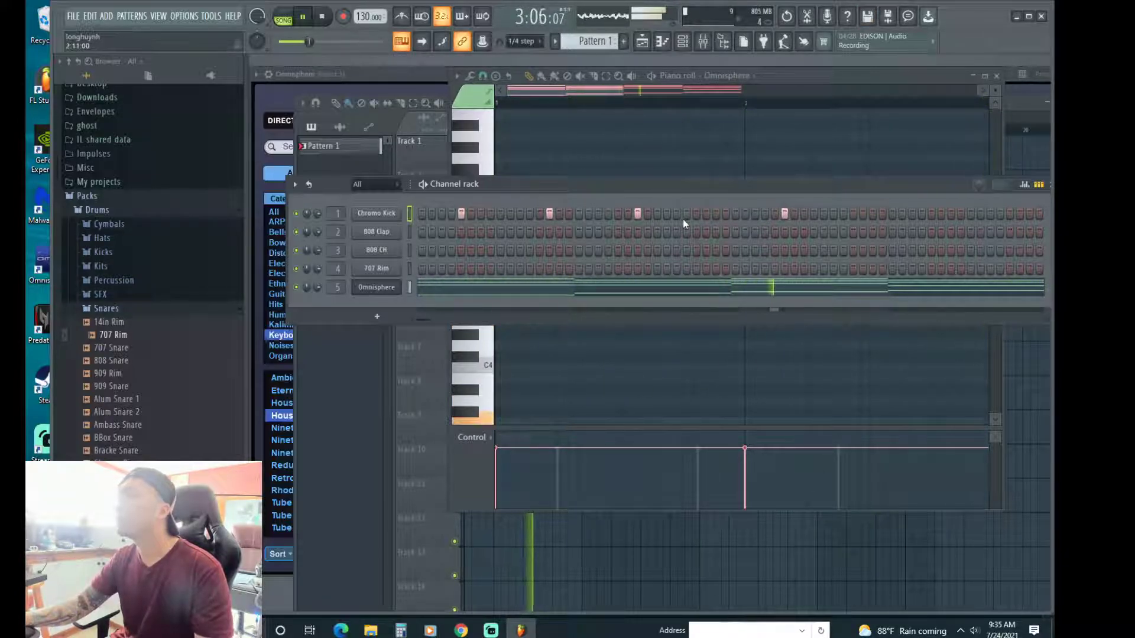
click(726, 213)
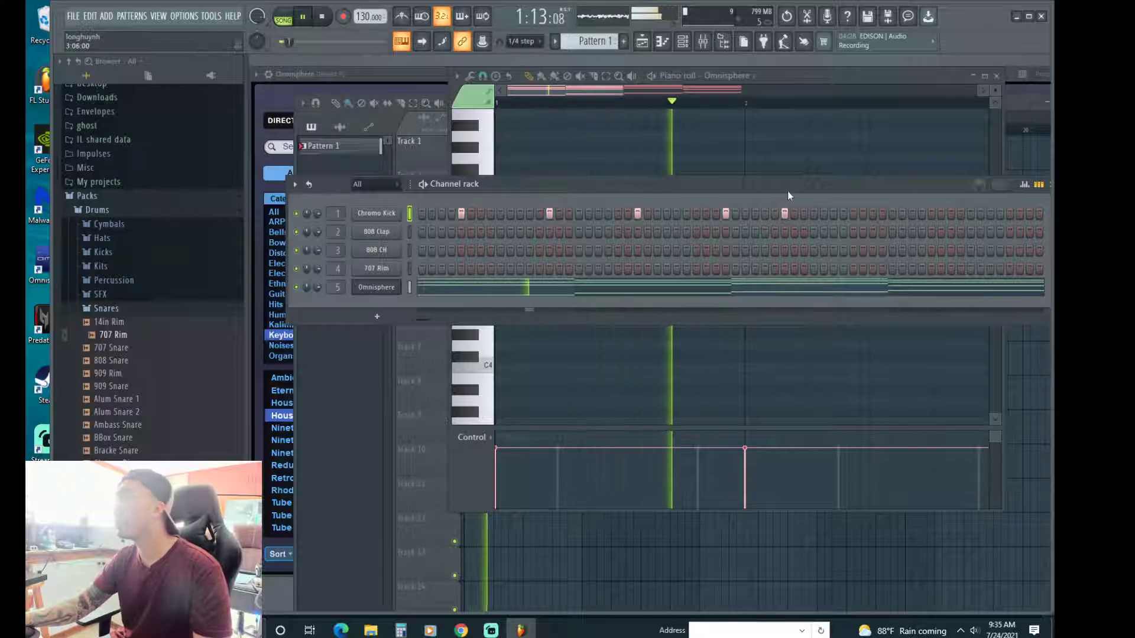
drag(783, 188, 788, 258)
Move a Chromo Kick hit toward the pattern's end and set playback to loop the pattern only.
drag(699, 246, 698, 302)
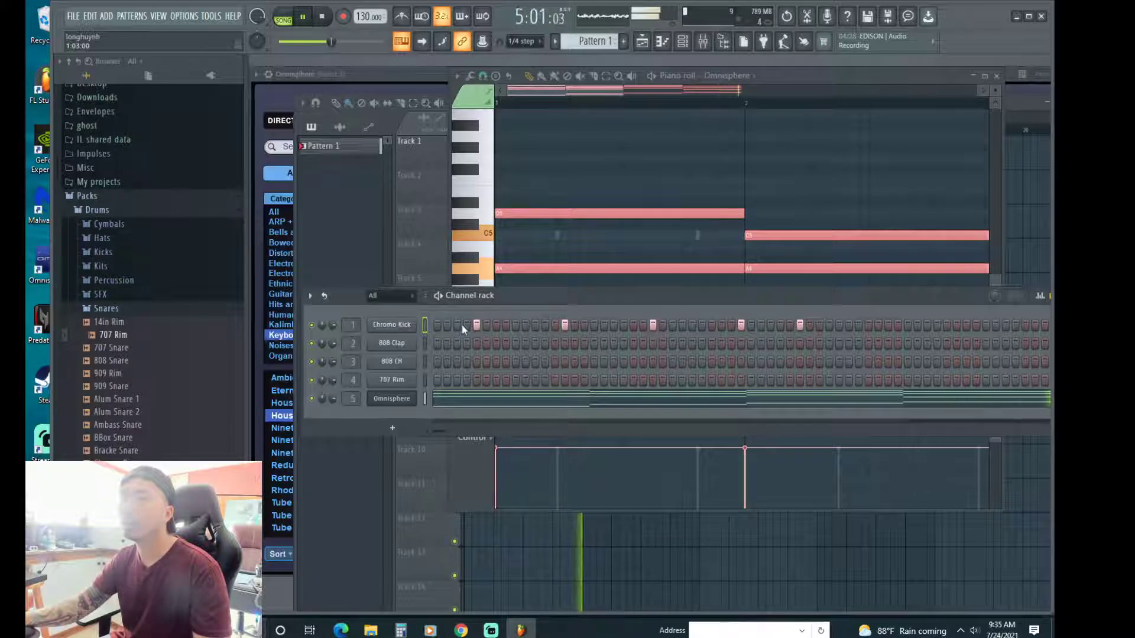
click(800, 325)
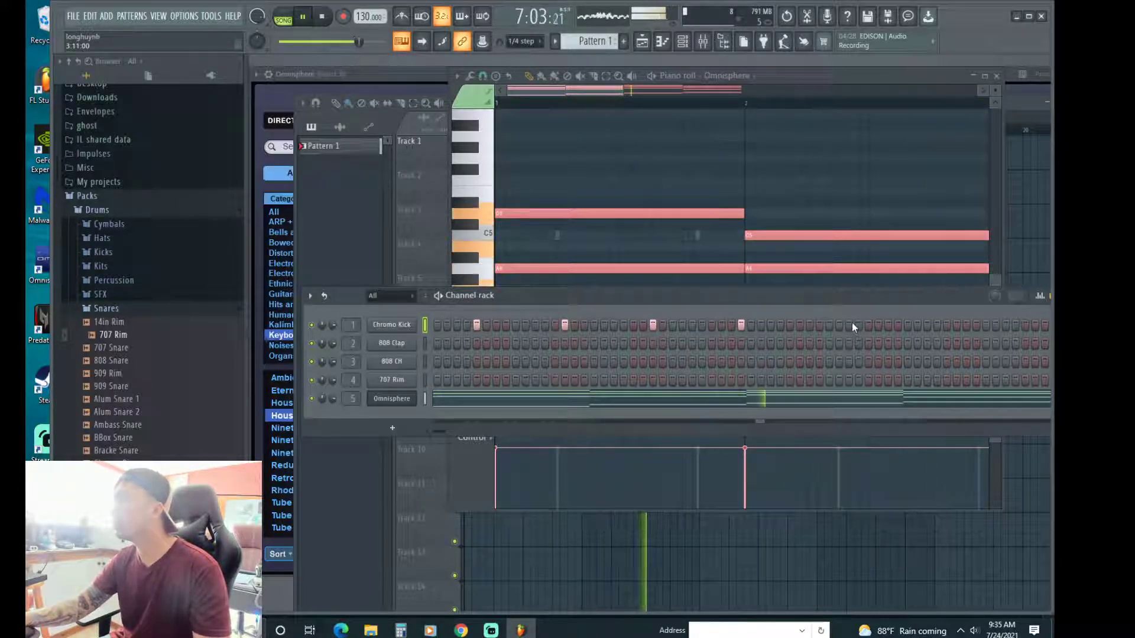
click(849, 325)
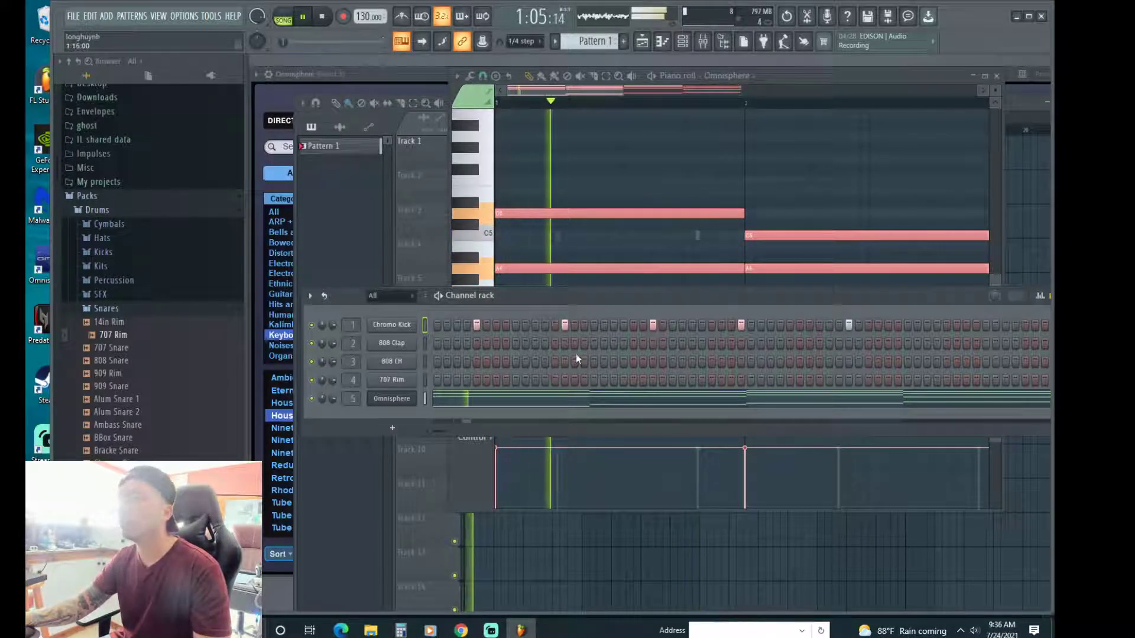
click(280, 17)
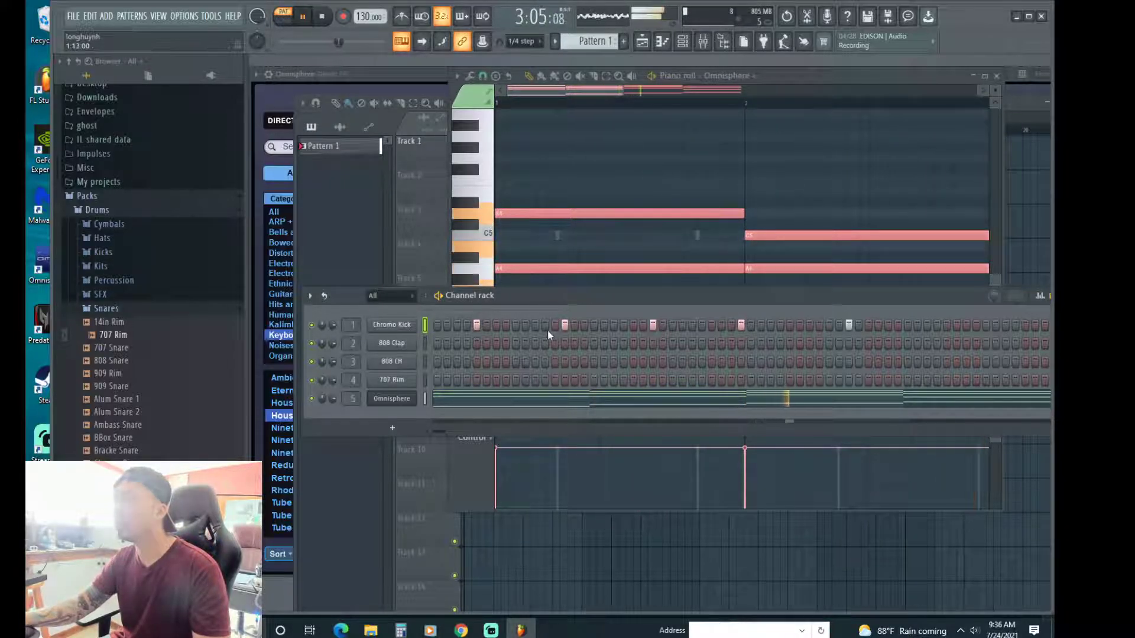
Remove a late Chromo Kick hit, leaving four kick hits.
click(566, 325)
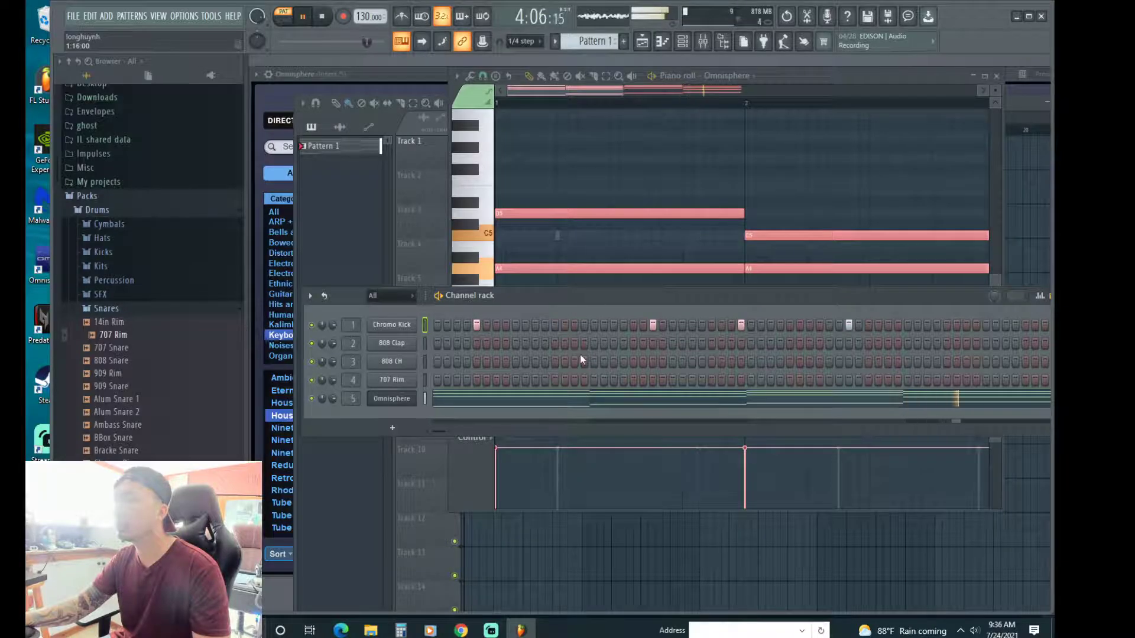
click(476, 325)
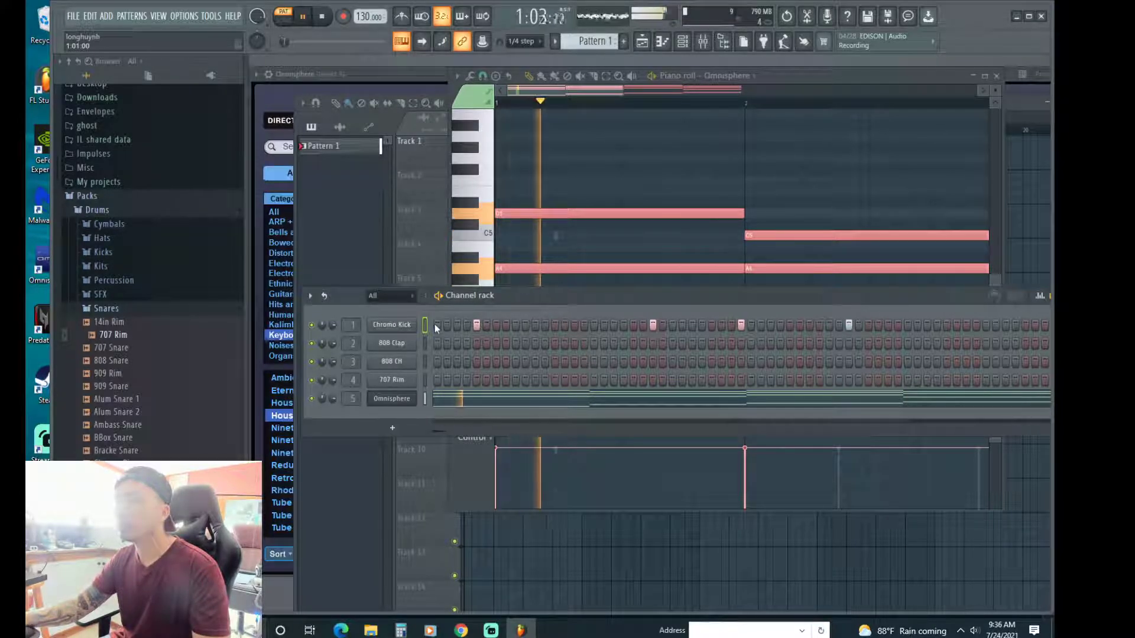
click(477, 325)
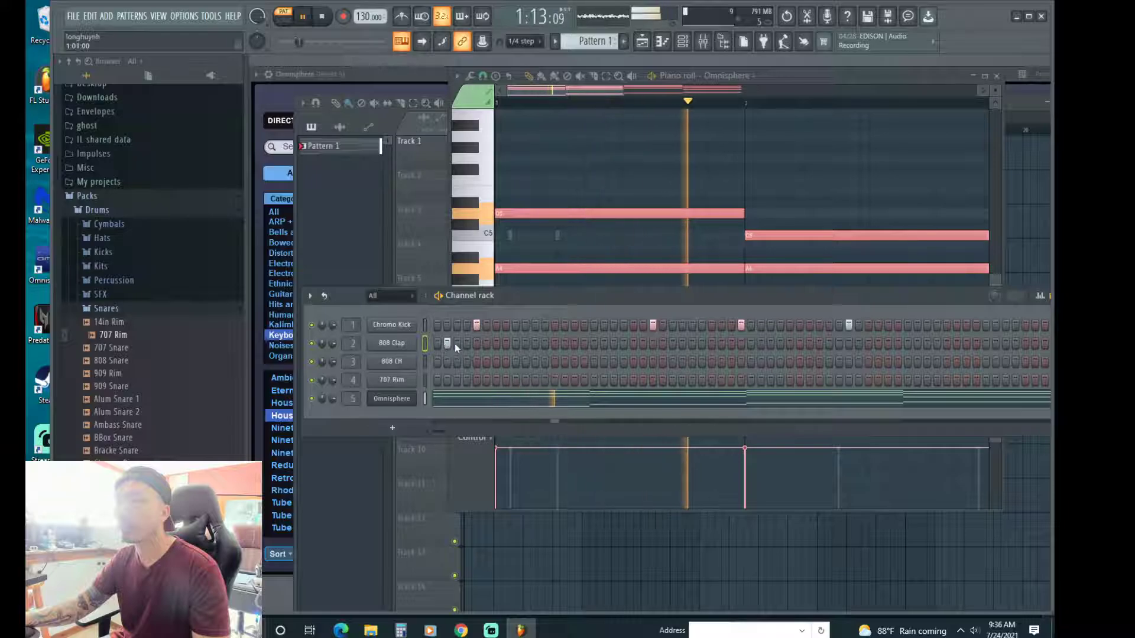
Add 808 Clap hits to the pattern and shift them earlier.
click(516, 343)
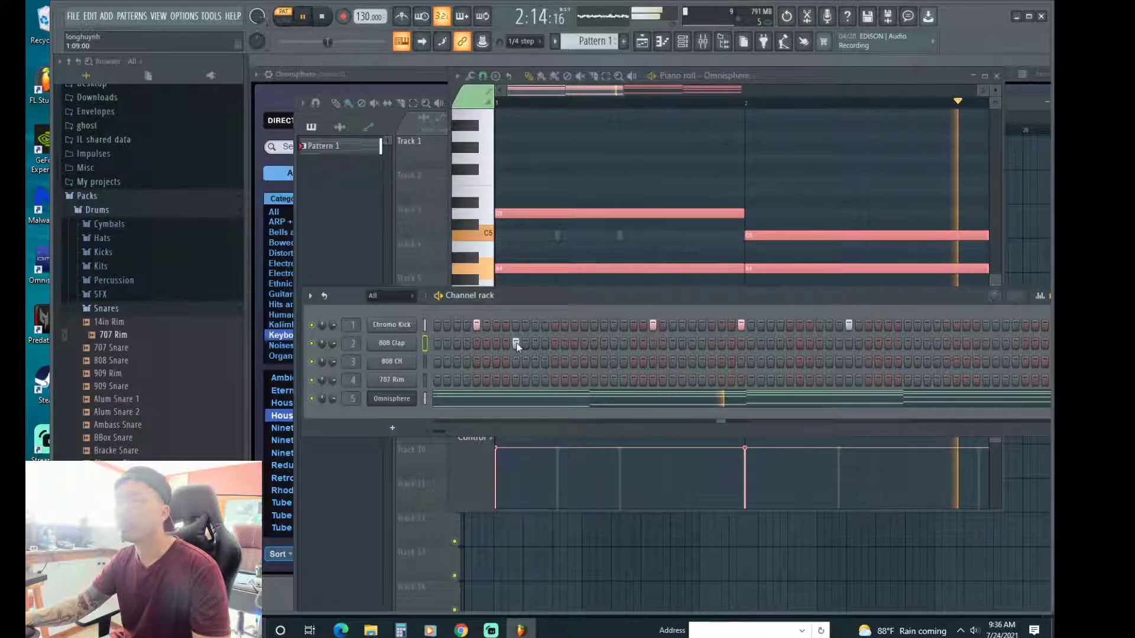
click(693, 344)
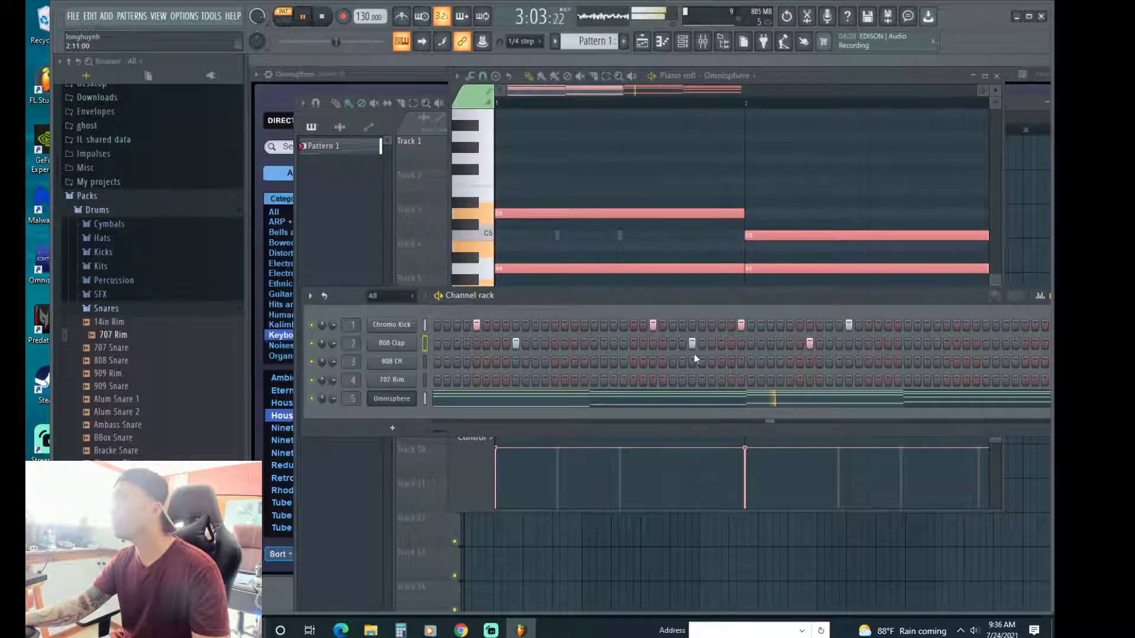
click(682, 343)
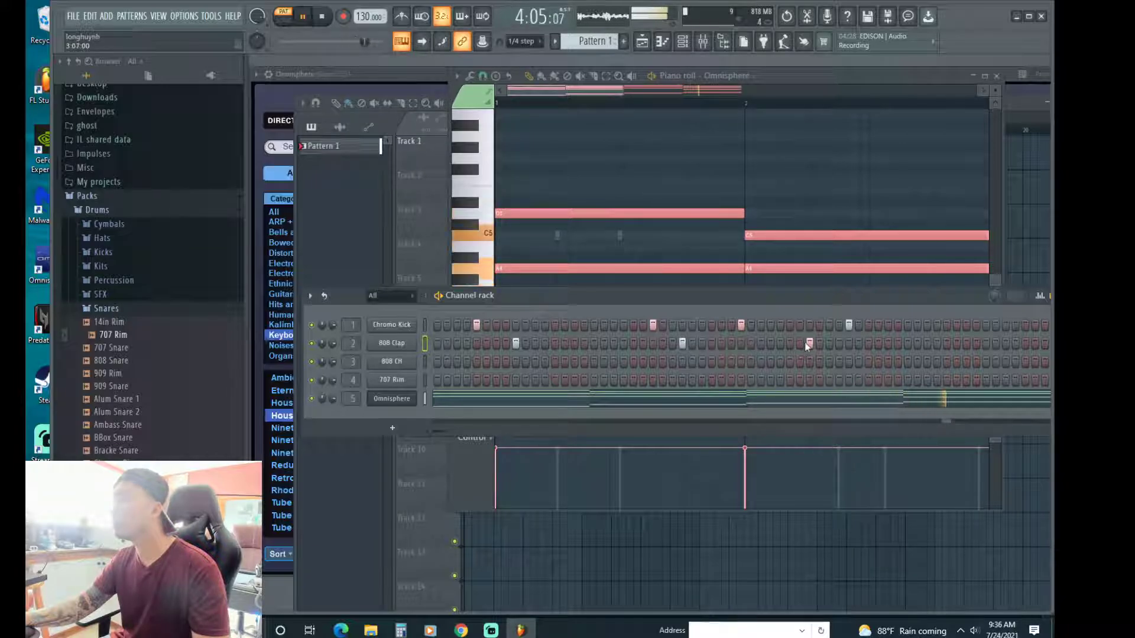
click(809, 343)
click(800, 343)
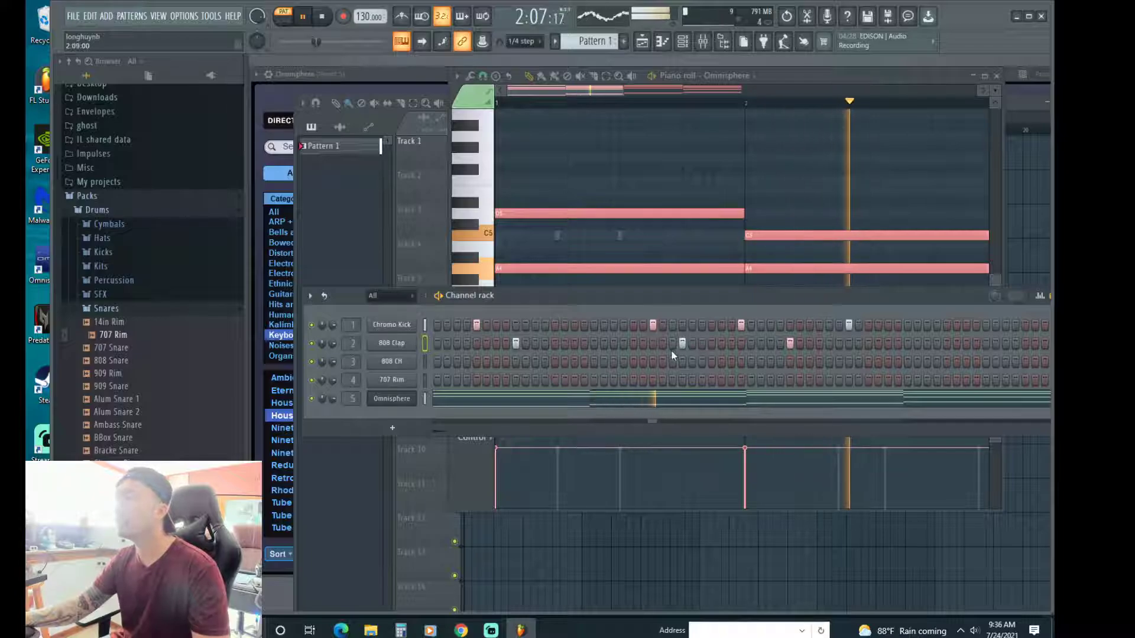
Shift a Chromo Kick hit one step earlier and drop the last 808 Clap hit.
click(650, 326)
click(635, 325)
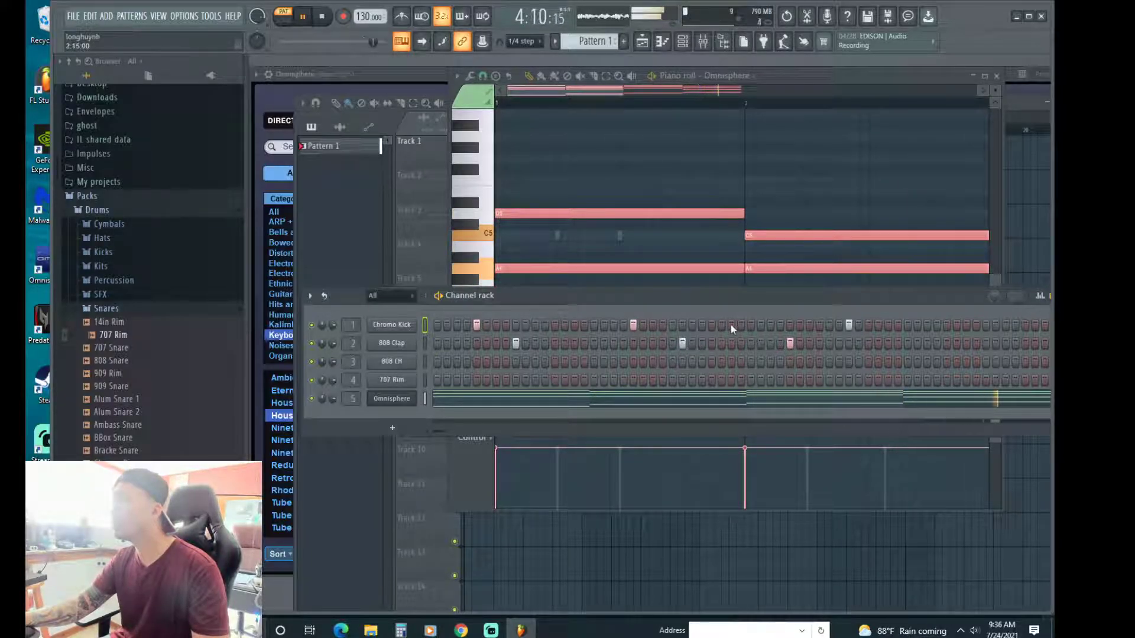
click(790, 343)
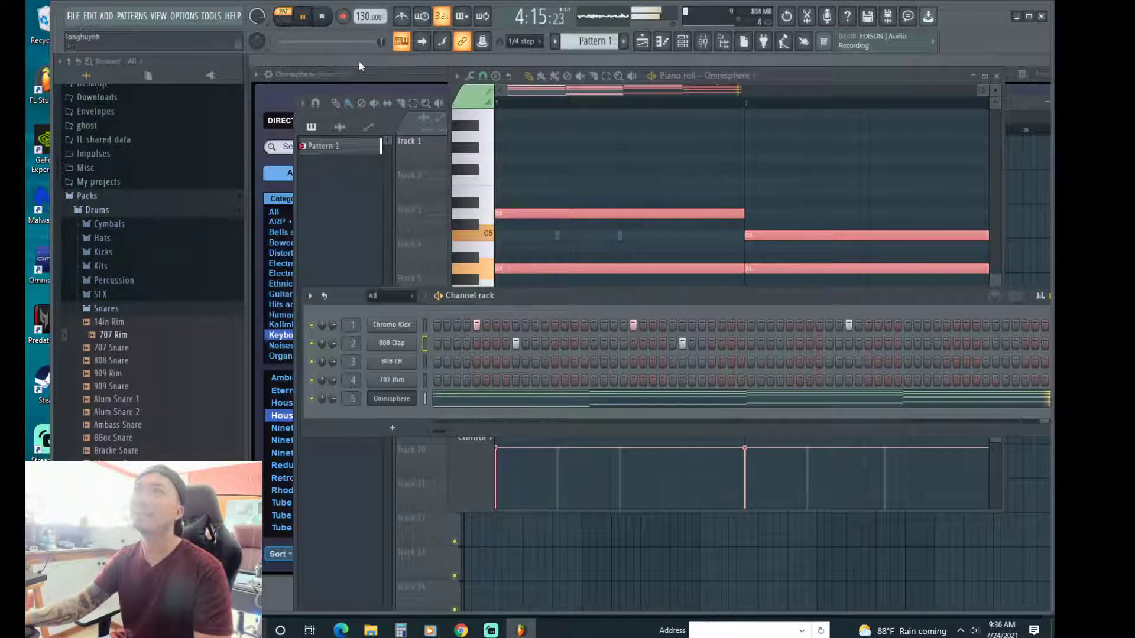
Stop playback so the kick-and-clap pattern returns to its start.
click(322, 16)
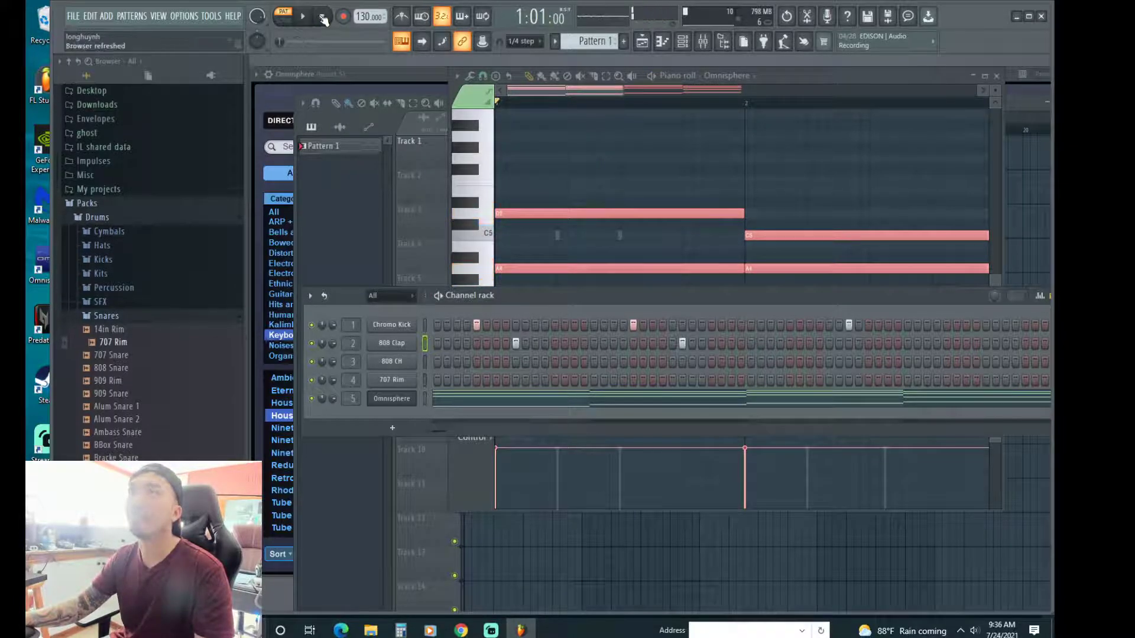